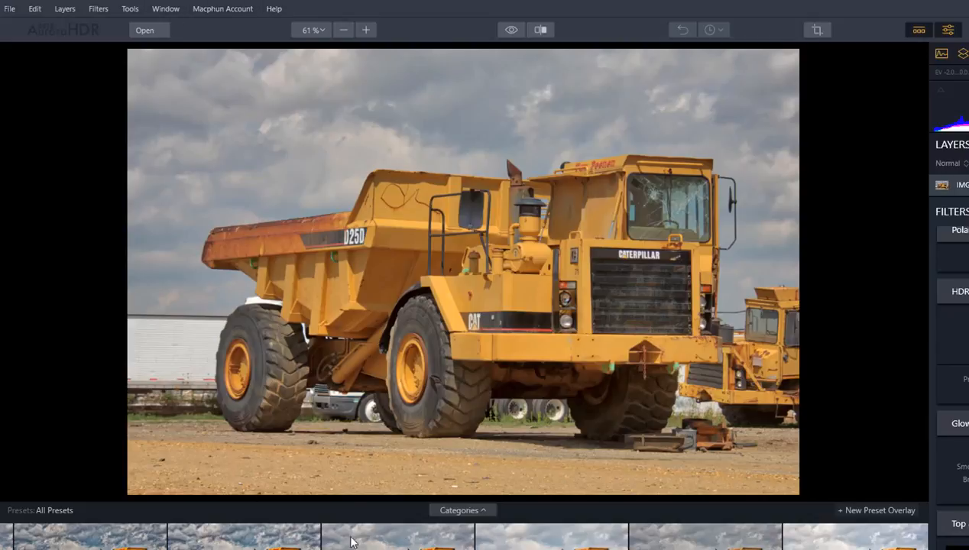
left_click(128, 9)
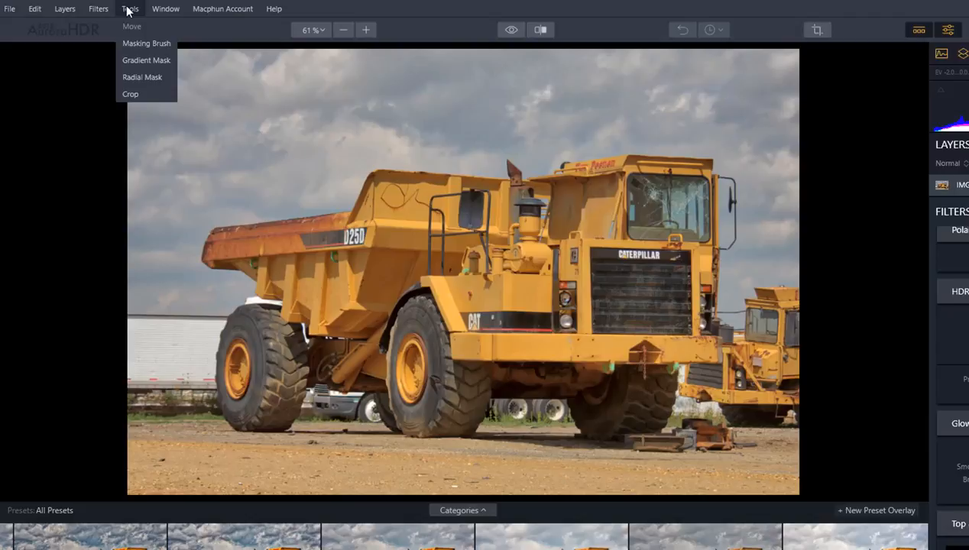
mouse_move(99, 11)
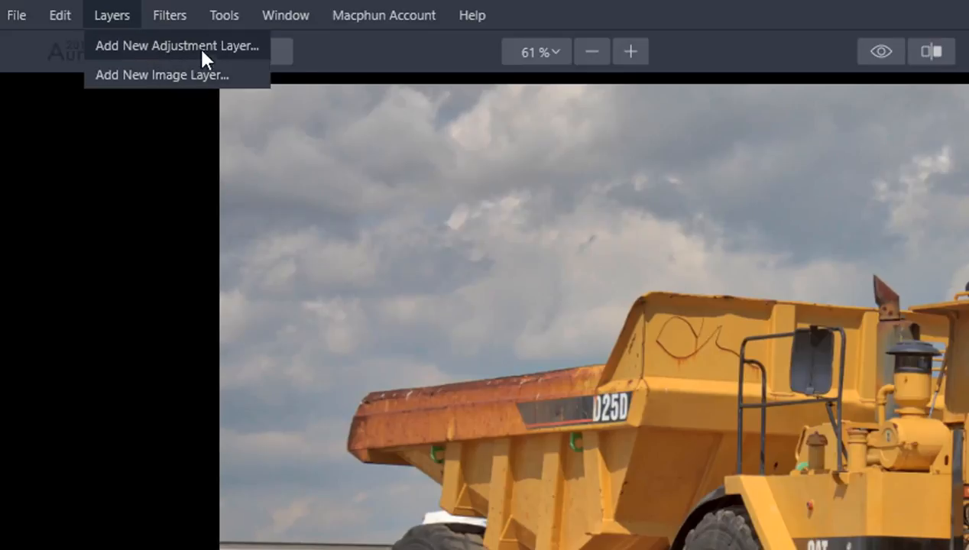
mouse_move(210, 19)
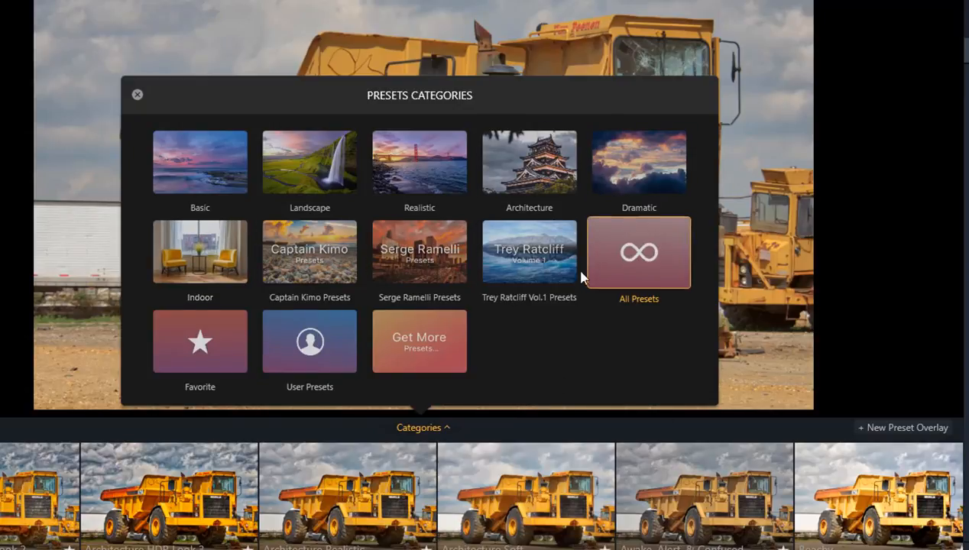
- Try the Idea Objectivity and Curious Conscious presets from the Trey Ratcliff Vol.1 category on the photo
left_click(535, 271)
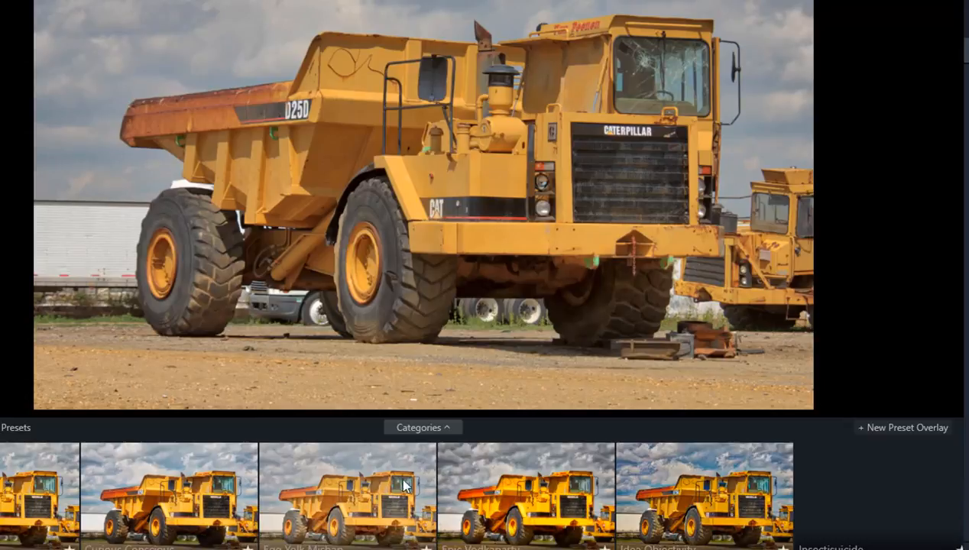
left_click(696, 527)
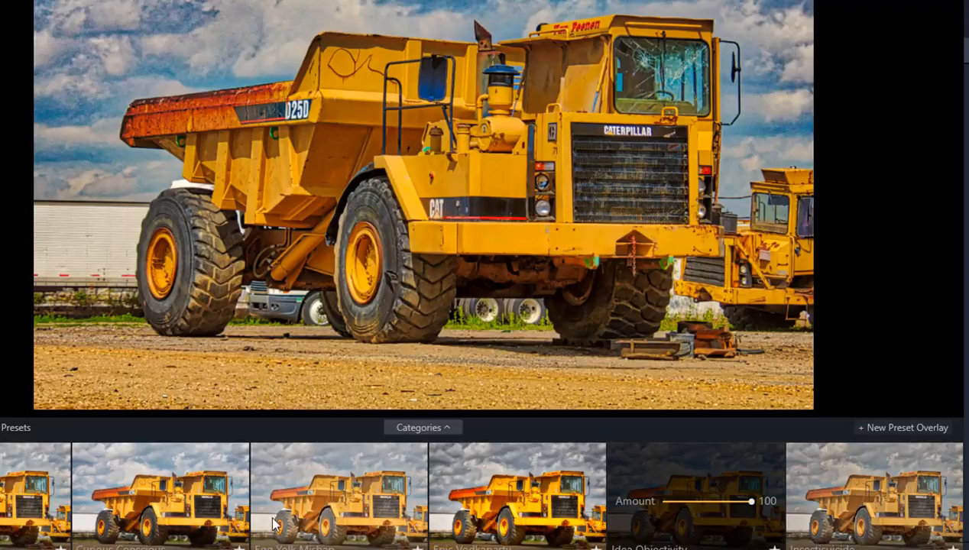
left_click(172, 522)
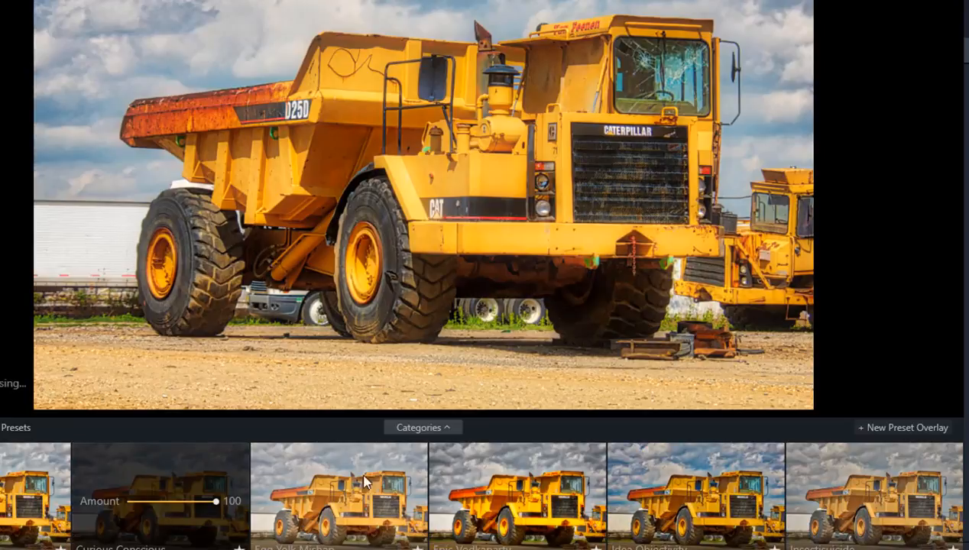
- Apply the Realistic & Detailed preset from the Realistic category and reduce its amount to 95
left_click(413, 428)
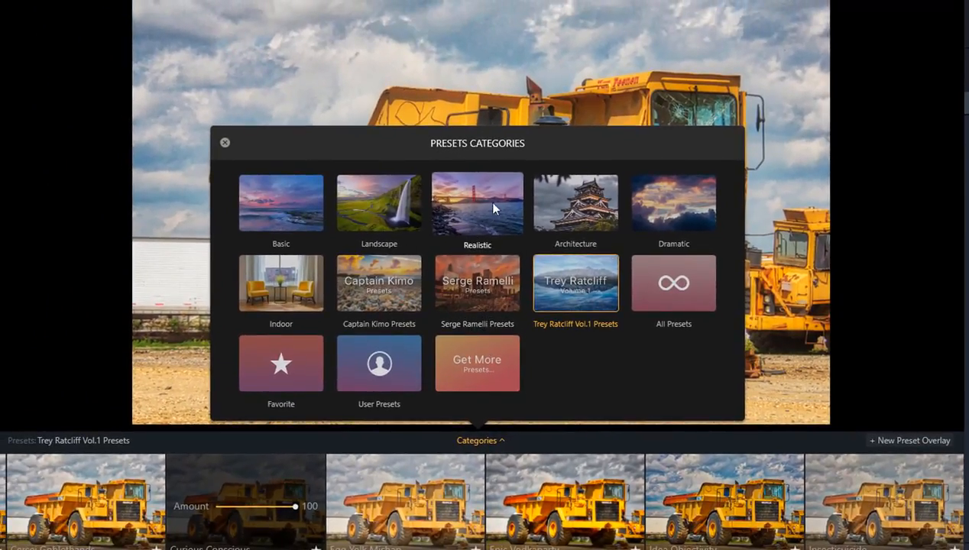
left_click(483, 200)
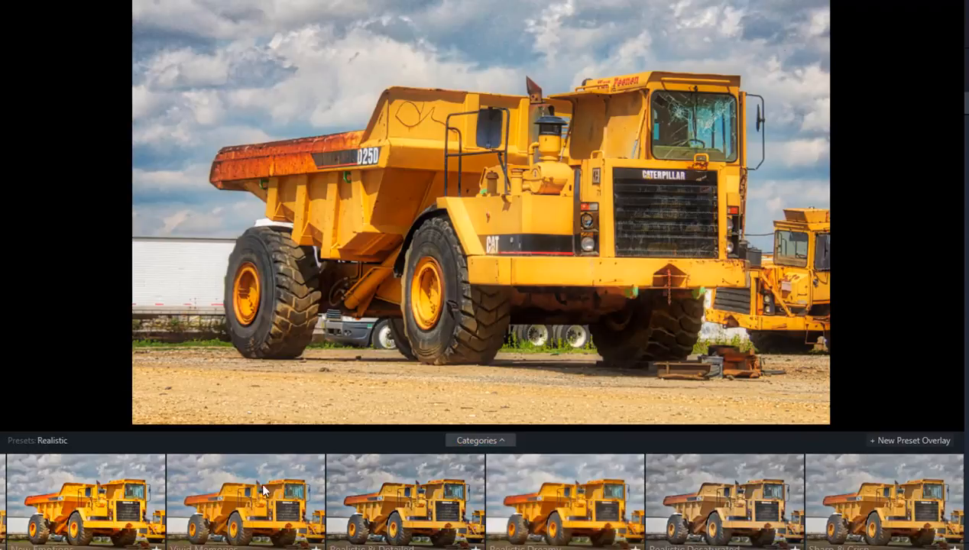
left_click(393, 503)
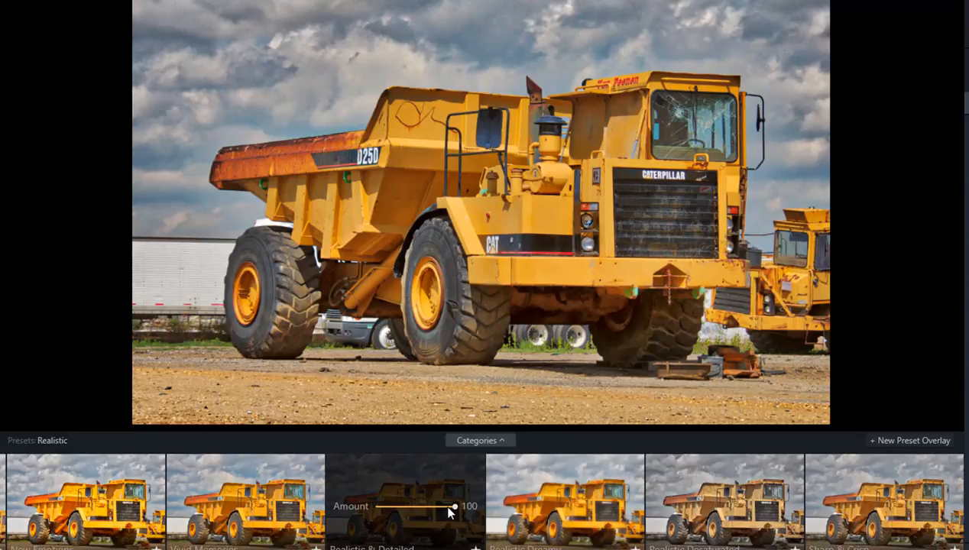
mouse_move(449, 508)
left_mouse_down()
mouse_move(397, 507)
mouse_move(457, 508)
left_mouse_up()
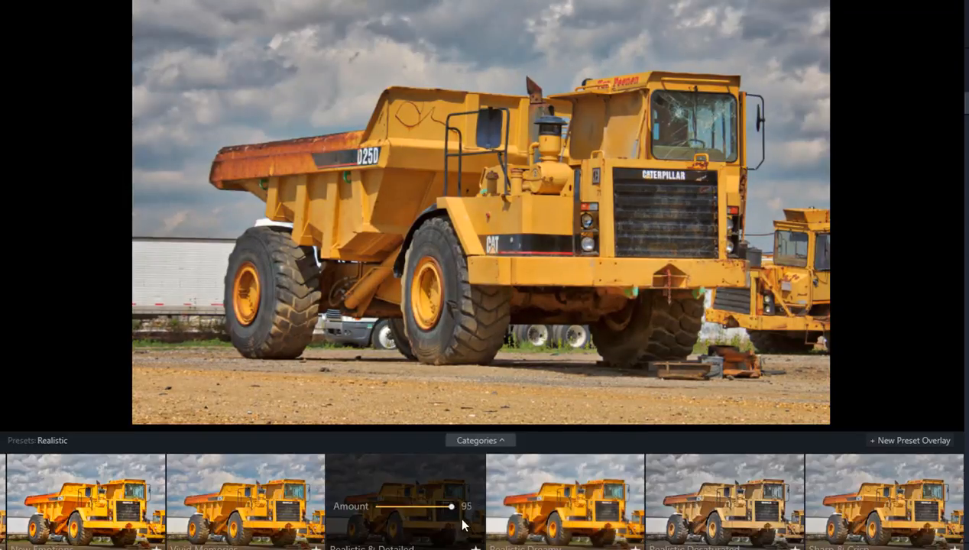
- Try the Realistic Desaturated and New Emotions presets, and reapply Realistic & Detailed at full amount
left_click(732, 497)
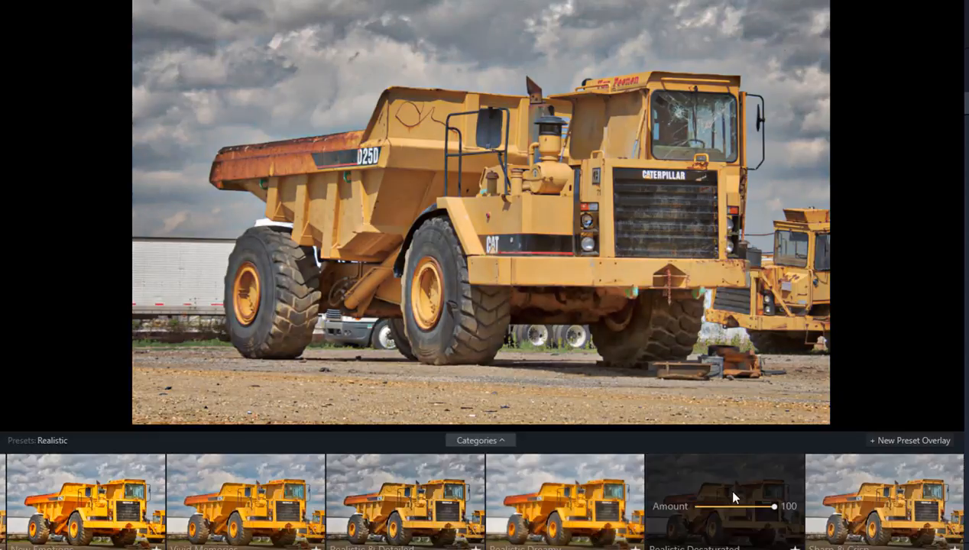
left_click(113, 502)
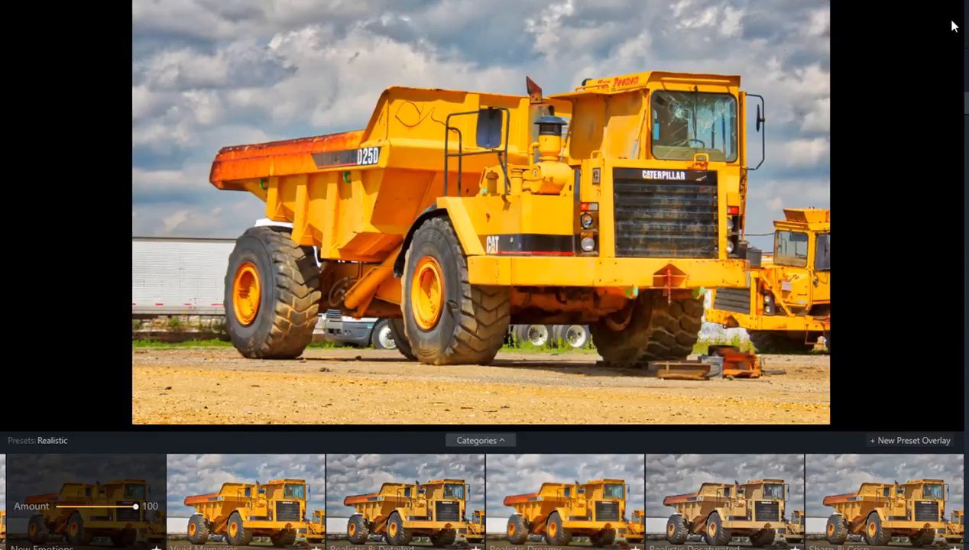
left_click(475, 462)
- Apply the Bright preset from the Basic category to the photo
left_click(508, 442)
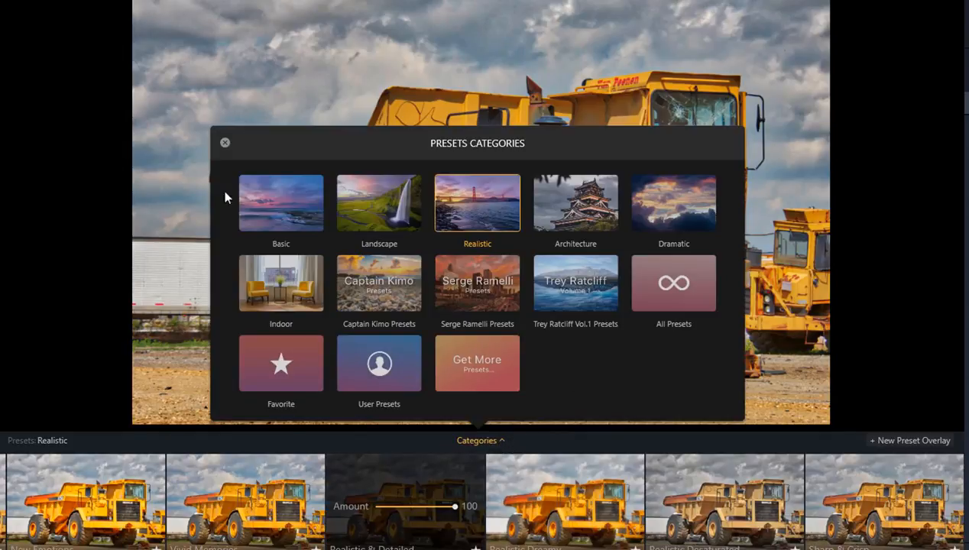
left_click(308, 217)
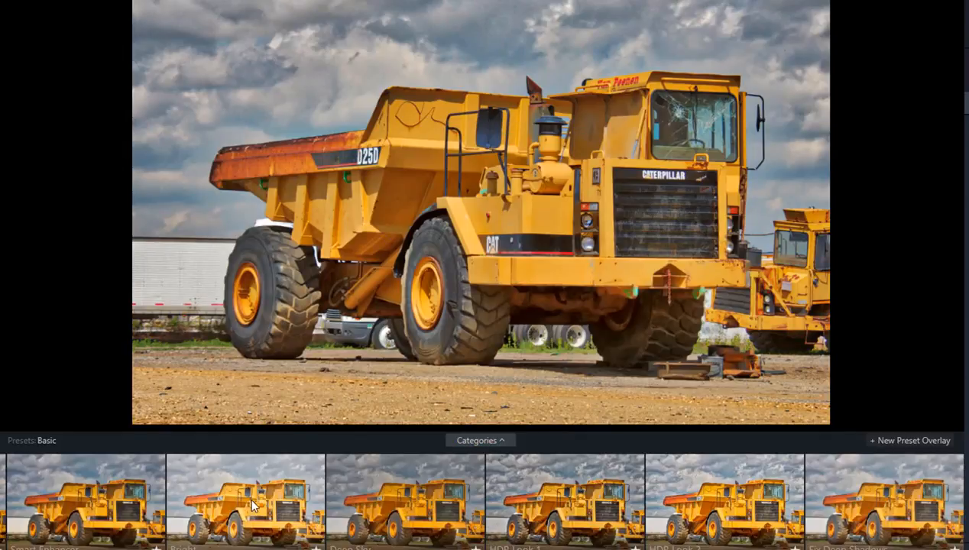
left_click(263, 498)
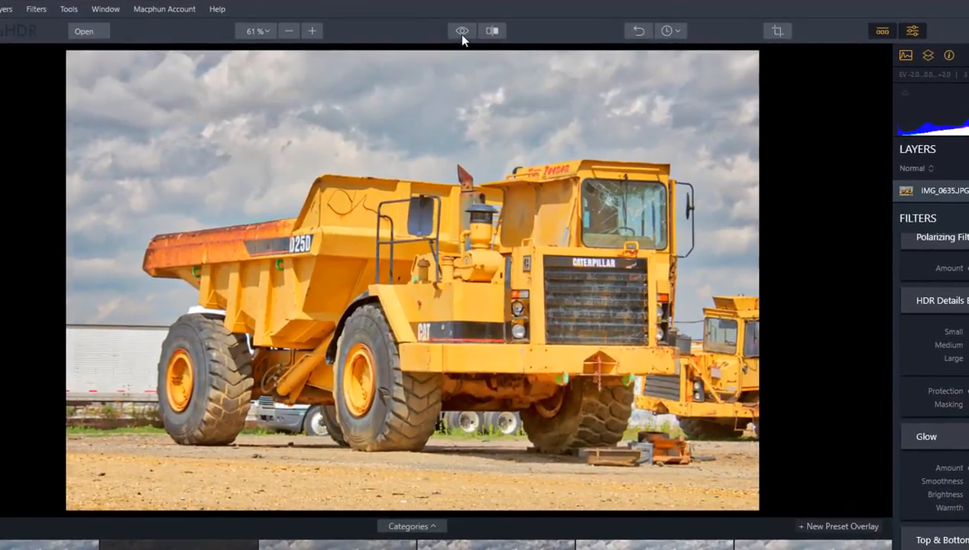
- Compare the edited photo with the original in full and split before/after views, and look through the edit history
left_click(463, 35)
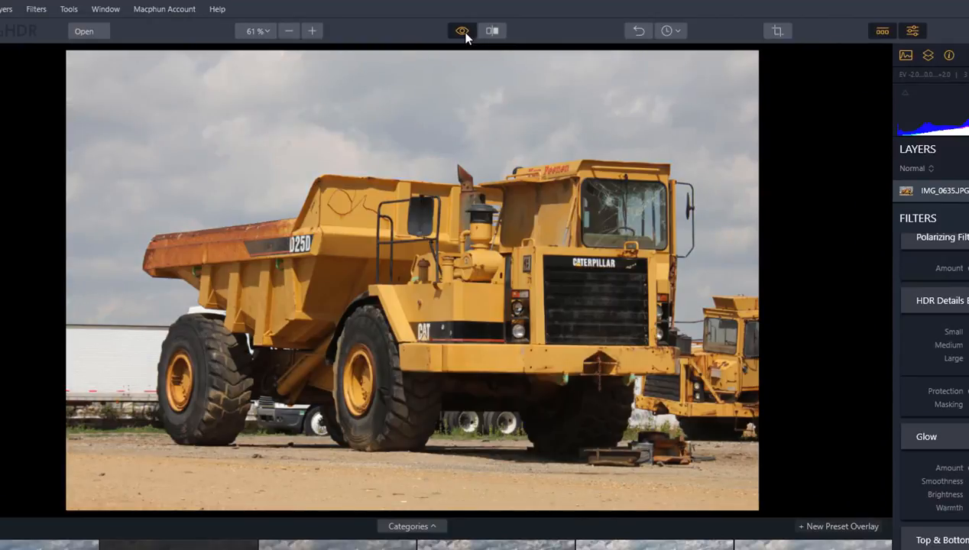
left_click(463, 33)
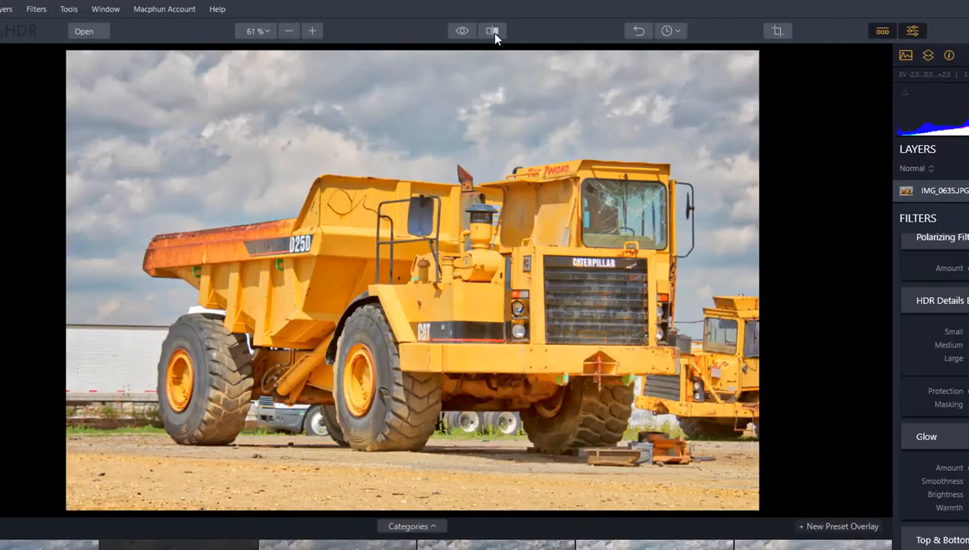
left_click(493, 33)
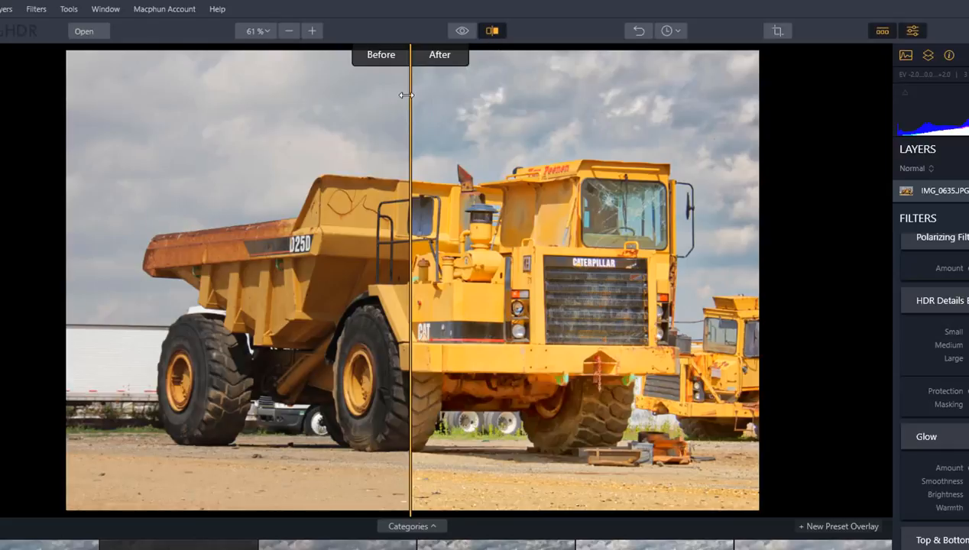
left_click_drag(411, 94, 465, 105)
left_click(492, 33)
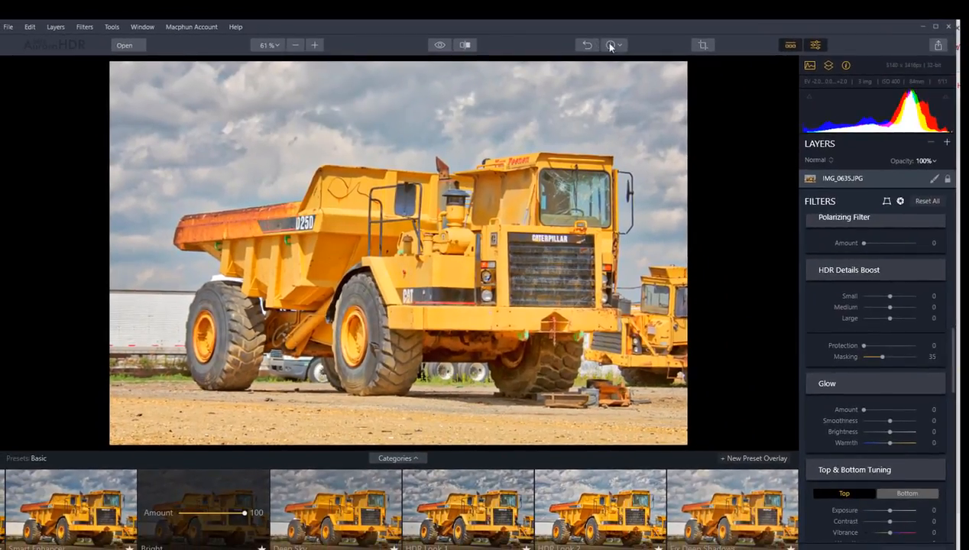
left_click(611, 45)
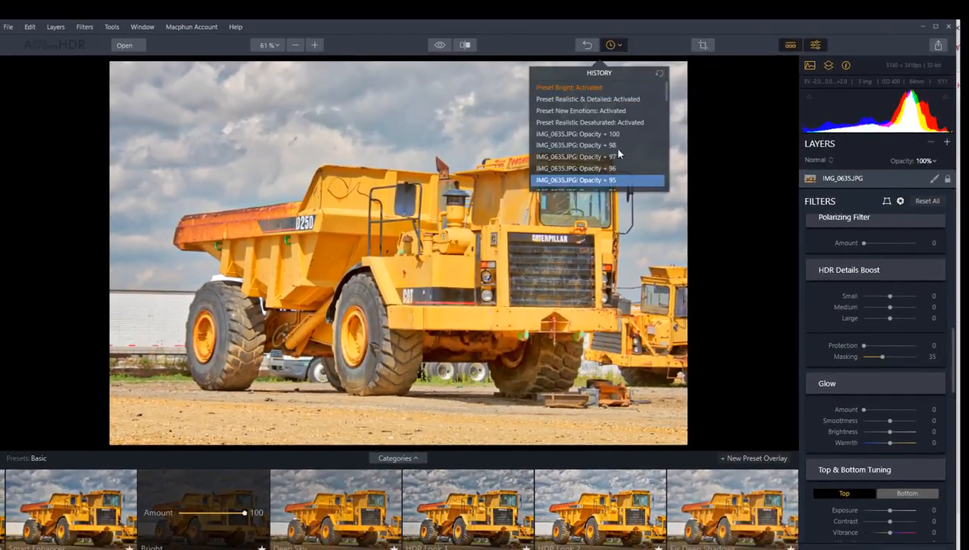
left_click(733, 51)
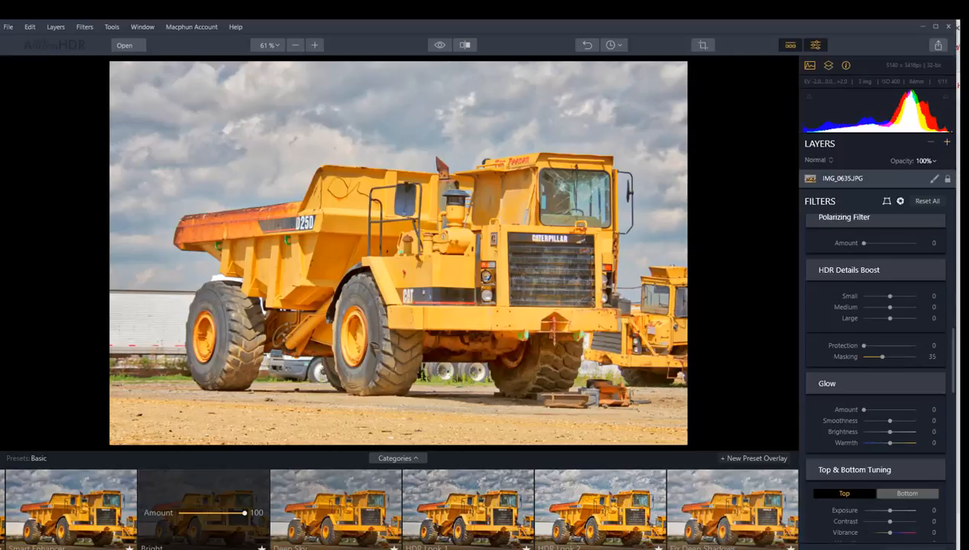
- Add a new adjustment layer above the photo and apply the Fix Deep Shadows preset to it
left_click(946, 142)
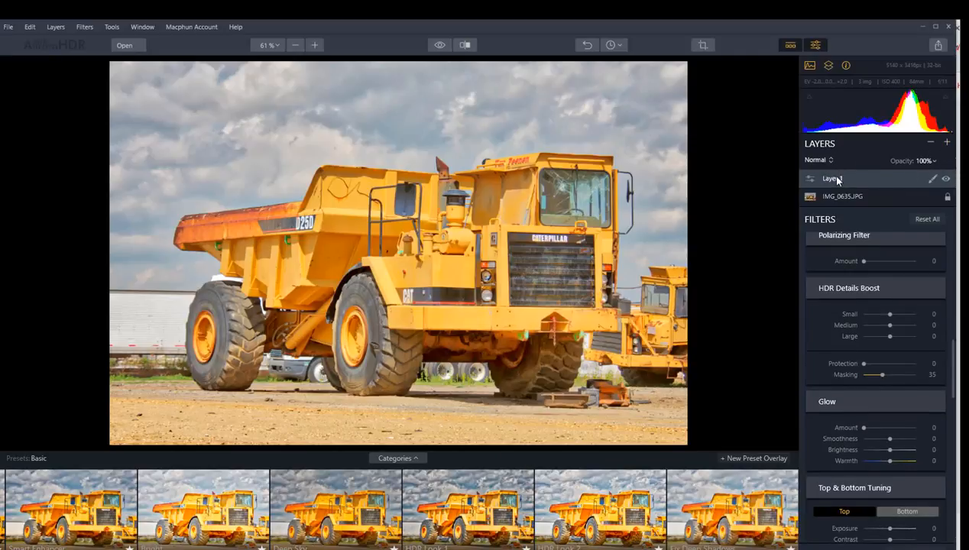
left_click(736, 516)
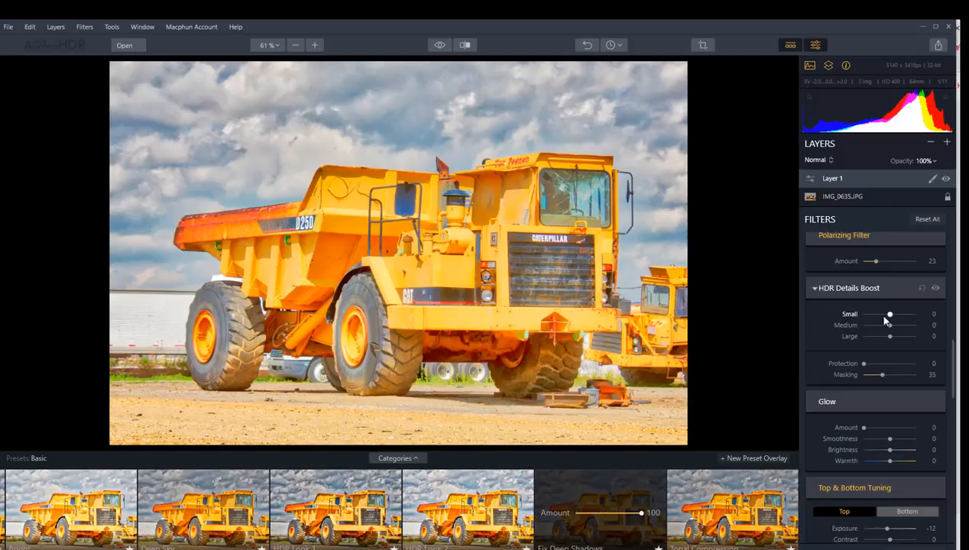
- Set the adjustment layer's Glow amount to 13 and its Color saturation to -57
left_click(868, 427)
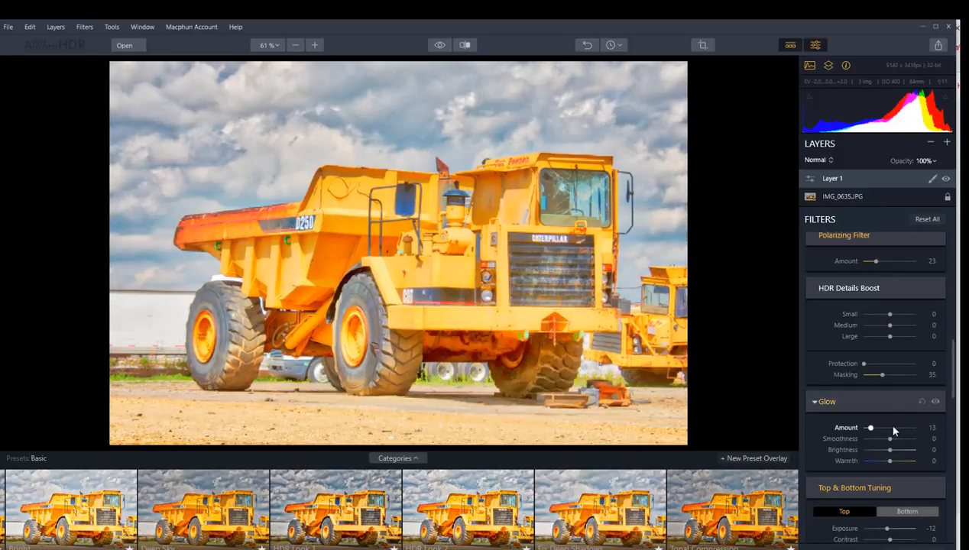
scroll(902, 259, "up", 2)
scroll(886, 340, "up", 5)
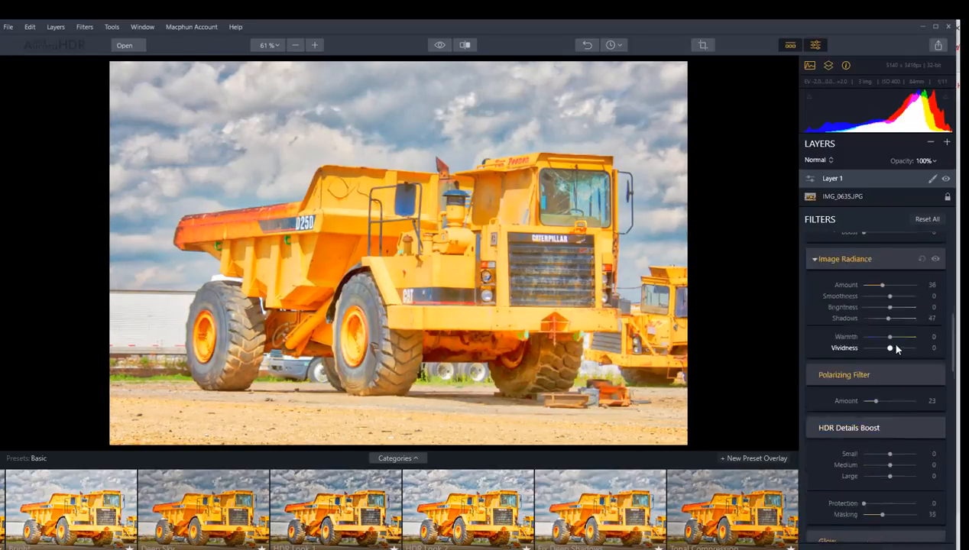
left_click_drag(882, 284, 873, 283)
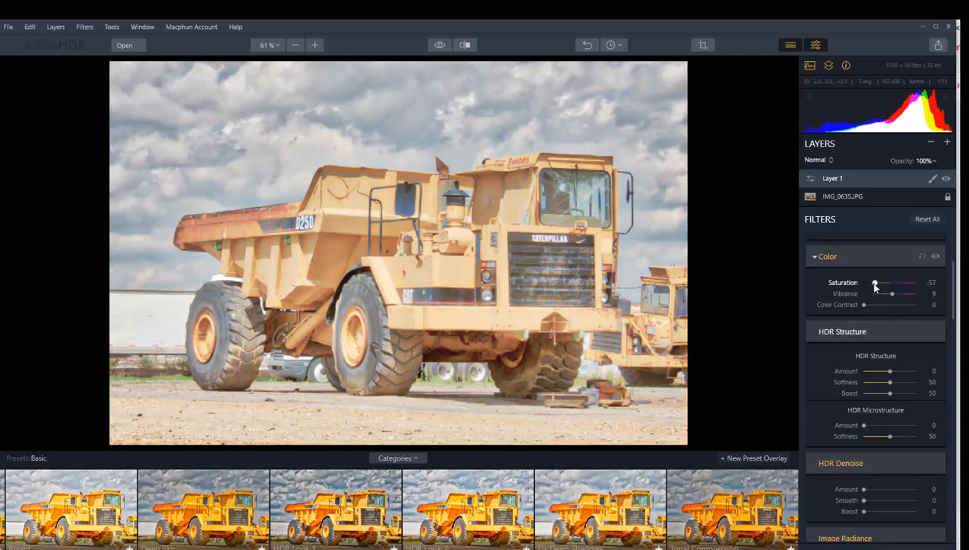
- Paint a mask for the adjustment layer across the sky with the Masking Brush at size 150
key("g")
left_click(113, 27)
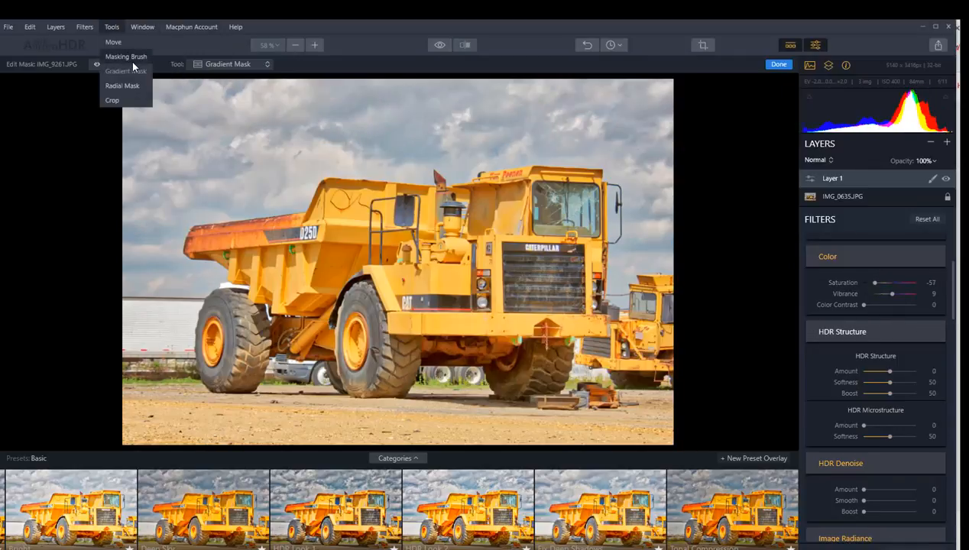
left_click(129, 58)
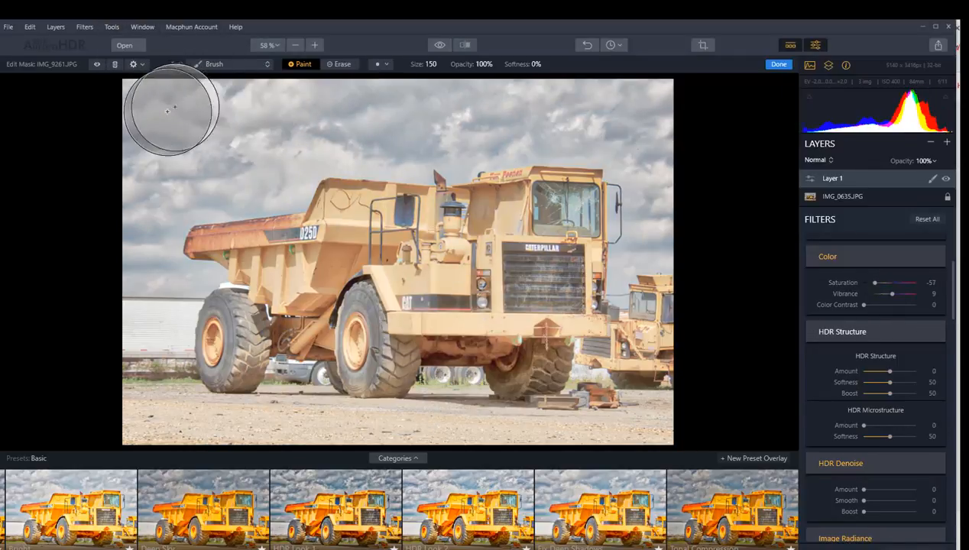
mouse_move(173, 104)
left_mouse_down()
mouse_move(461, 112)
mouse_move(606, 143)
mouse_move(666, 120)
left_mouse_up()
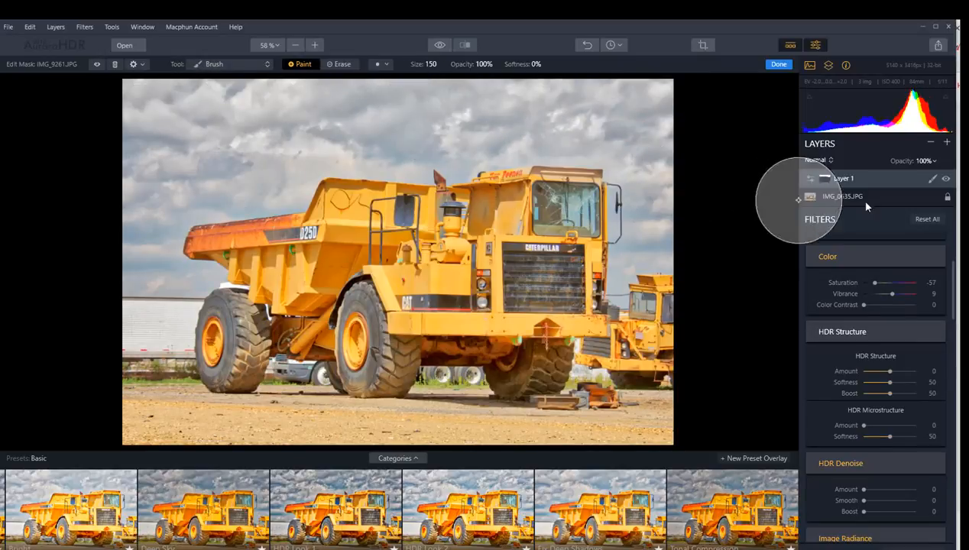
mouse_move(375, 140)
left_mouse_down()
mouse_move(476, 157)
mouse_move(336, 135)
mouse_move(113, 175)
left_mouse_up()
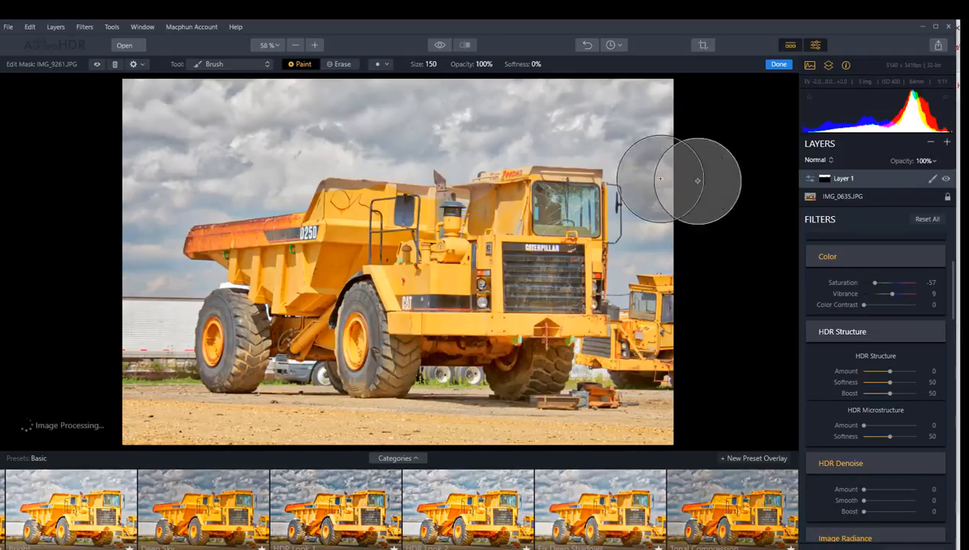
- Set the masked layer's saturation to 100, HDR Structure amount to -87 and color contrast to 51
left_click_drag(880, 285, 916, 283)
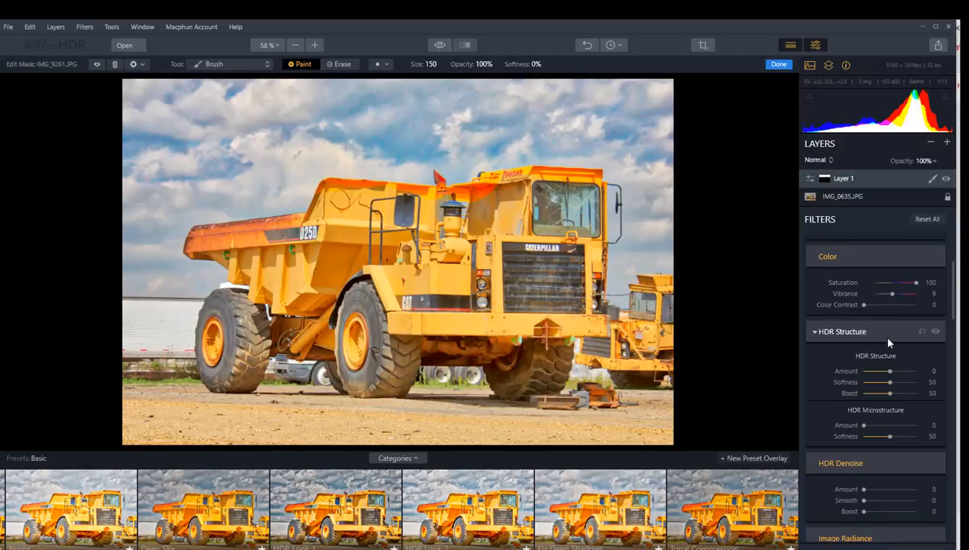
left_click_drag(889, 371, 871, 375)
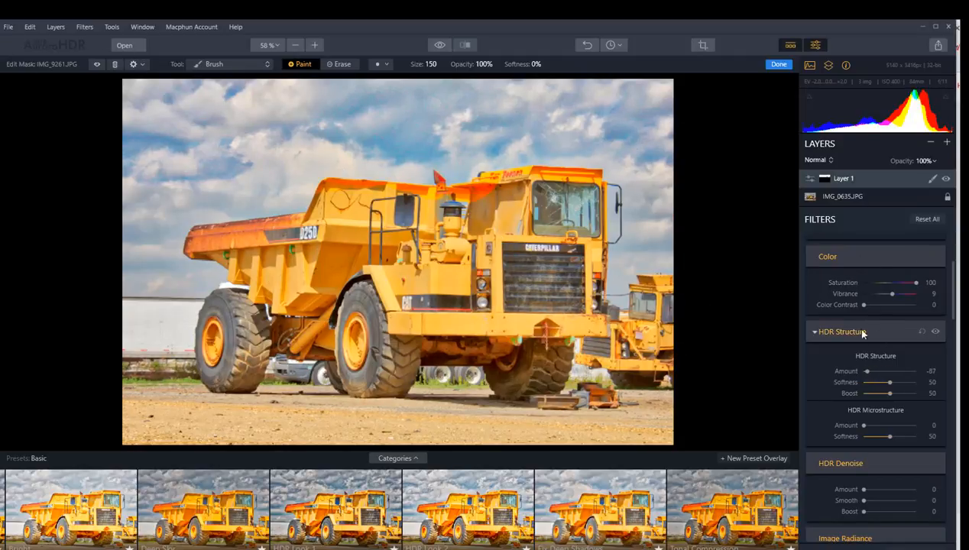
left_click_drag(863, 304, 888, 304)
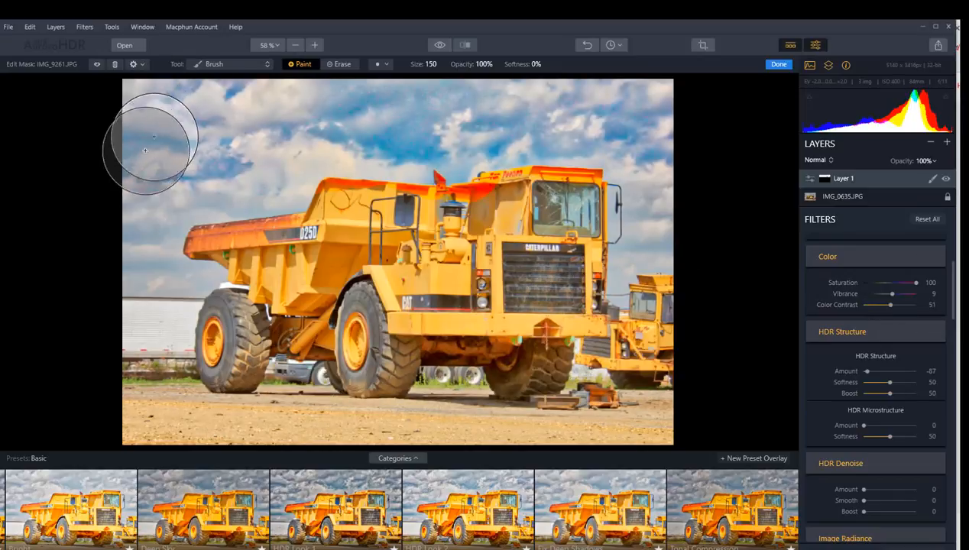
- Paint more of the sky above the dump bed into the layer mask and open the brush settings
mouse_move(145, 149)
left_mouse_down()
mouse_move(248, 176)
mouse_move(298, 154)
left_mouse_up()
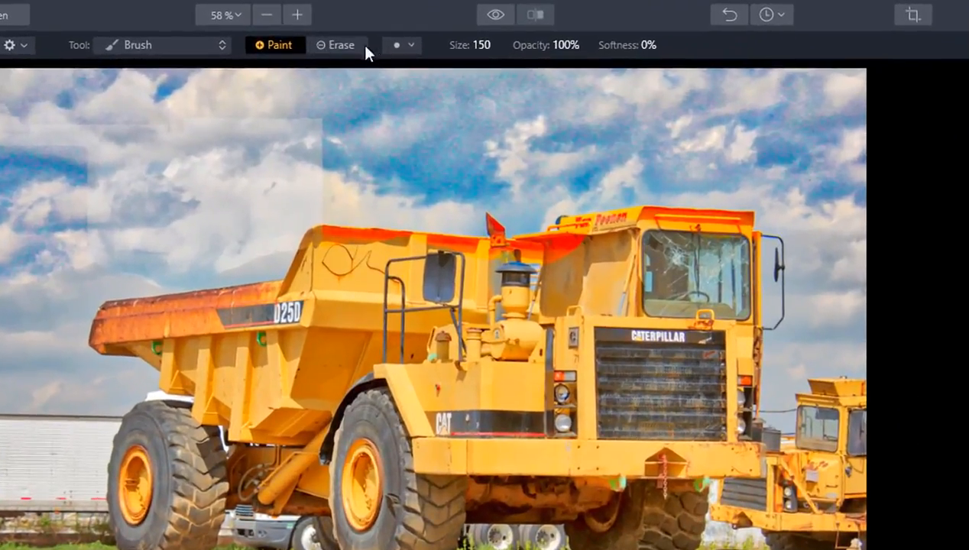
left_click(413, 46)
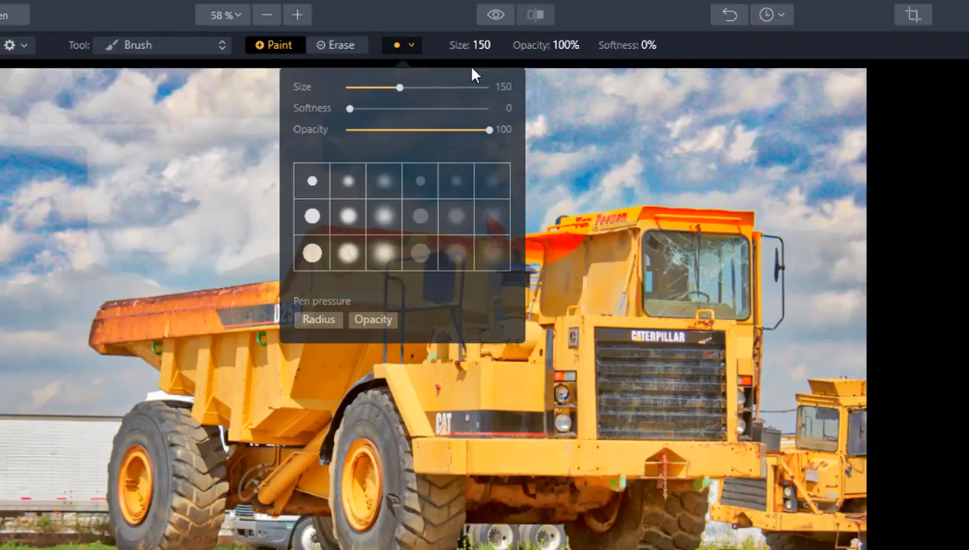
- Switch from the masking brush to the Radial Mask tool and draw a circular mask over the truck's front body
left_click(88, 18)
left_click(4, 0)
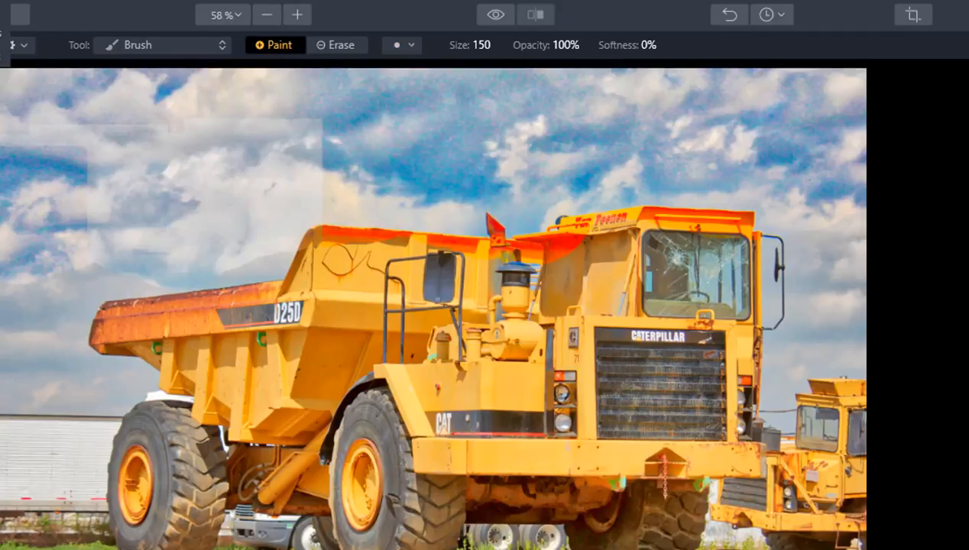
mouse_move(2, 1)
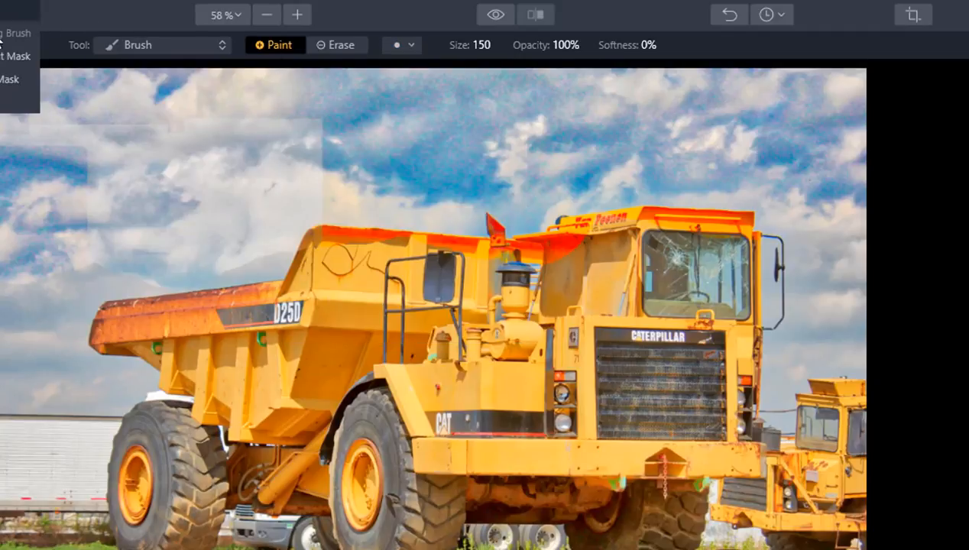
left_click(12, 80)
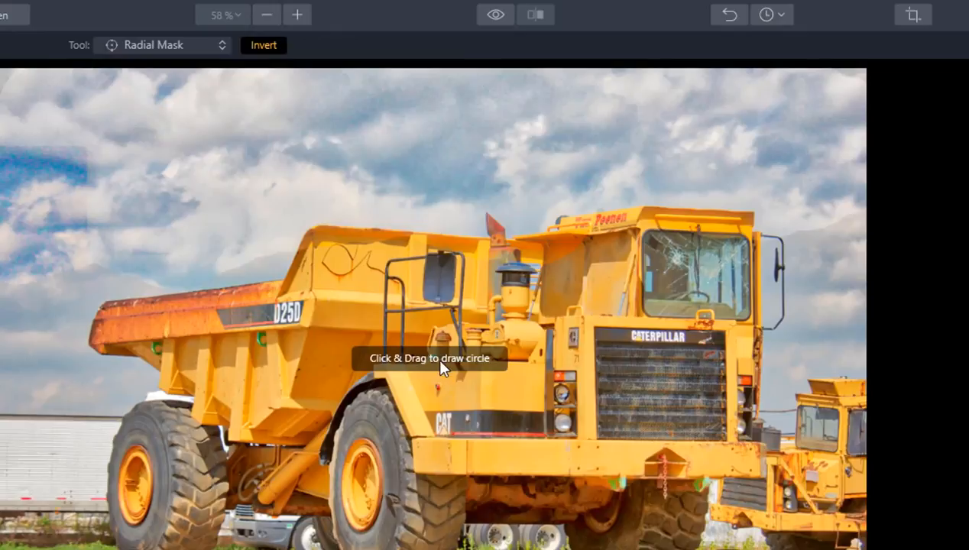
mouse_move(439, 360)
left_mouse_down()
mouse_move(489, 317)
mouse_move(453, 333)
mouse_move(517, 331)
left_mouse_up()
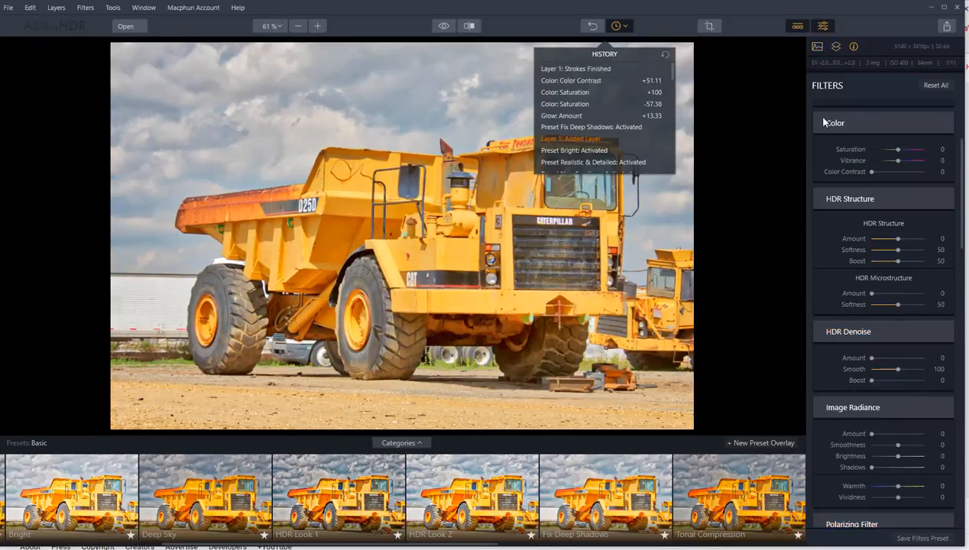
left_click(828, 123)
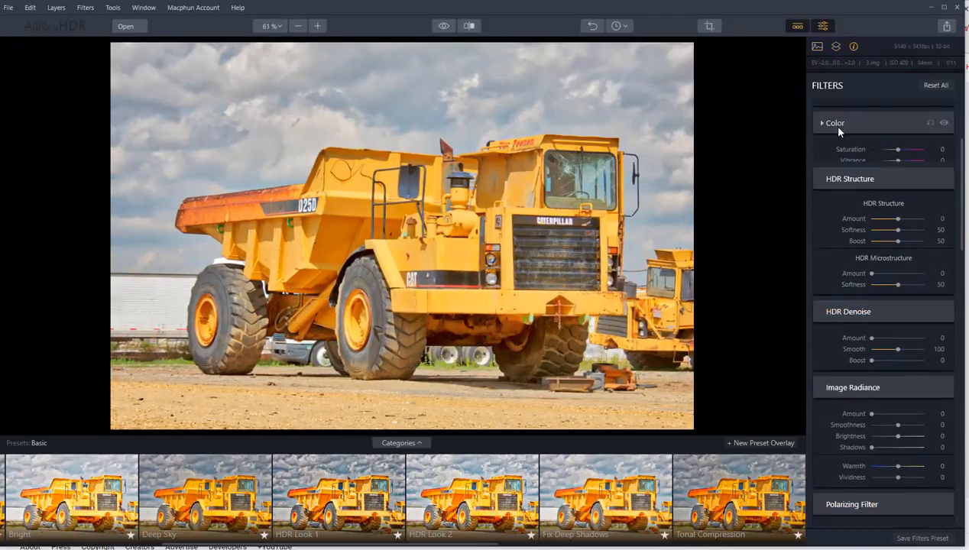
left_click(830, 125)
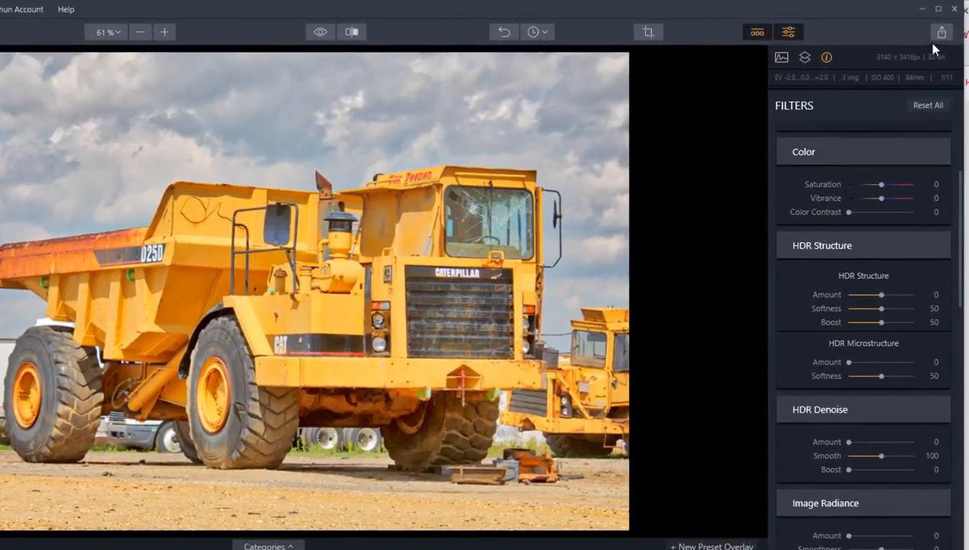
scroll(848, 152, "down", 1)
scroll(839, 184, "up", 5)
scroll(130, 140, "up", 3)
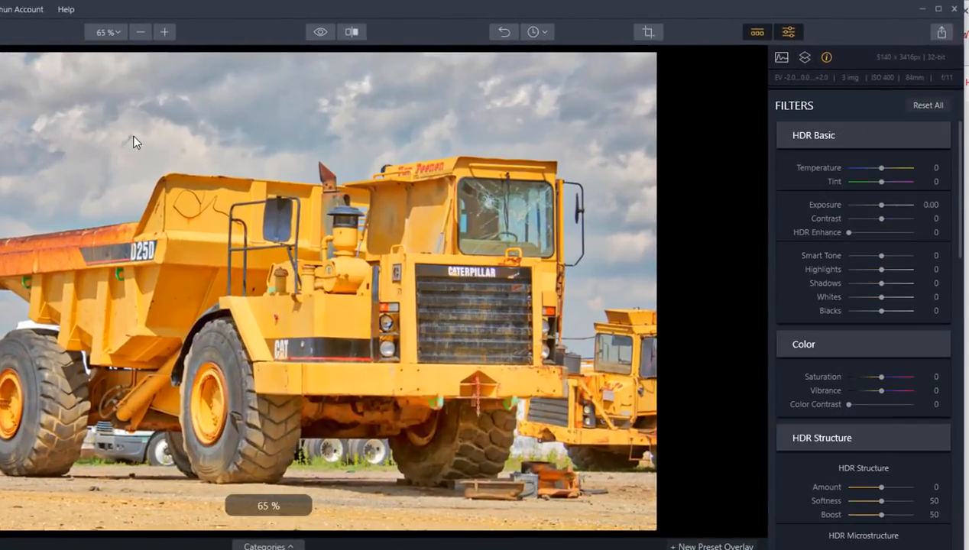
- Open the three bracketed airplane photos IMG_0629, IMG_0630 and IMG_0631 from the HDR Photos folder
key("ctrl+o")
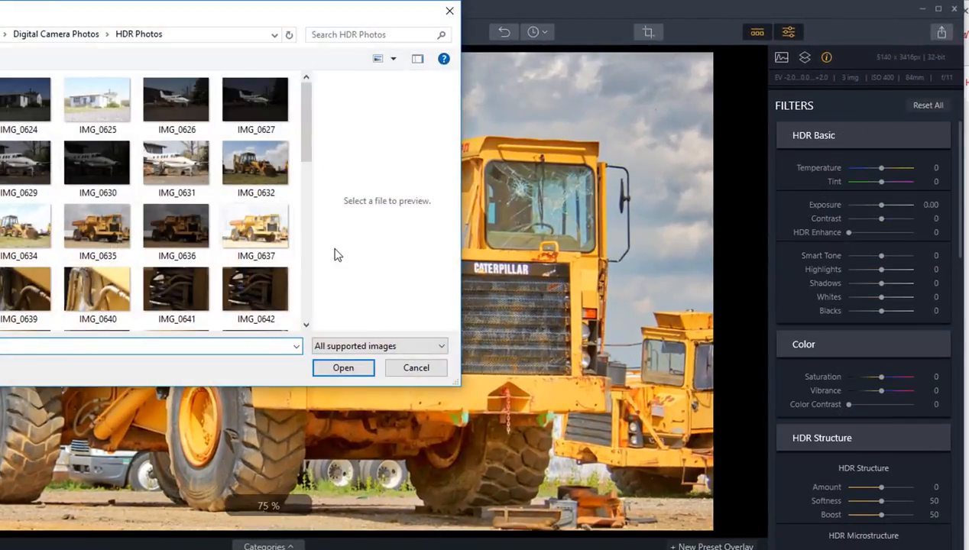
scroll(236, 214, "down", 4)
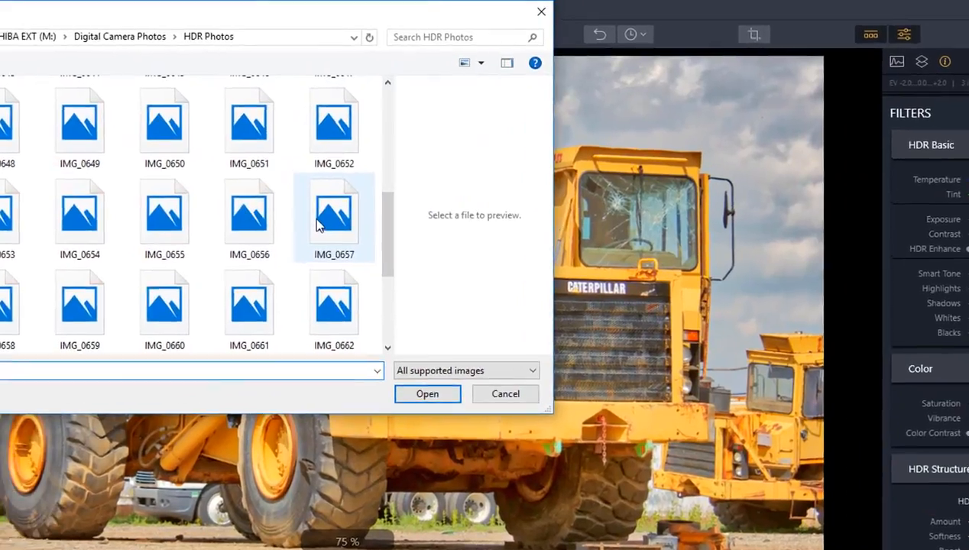
scroll(237, 213, "up", 5)
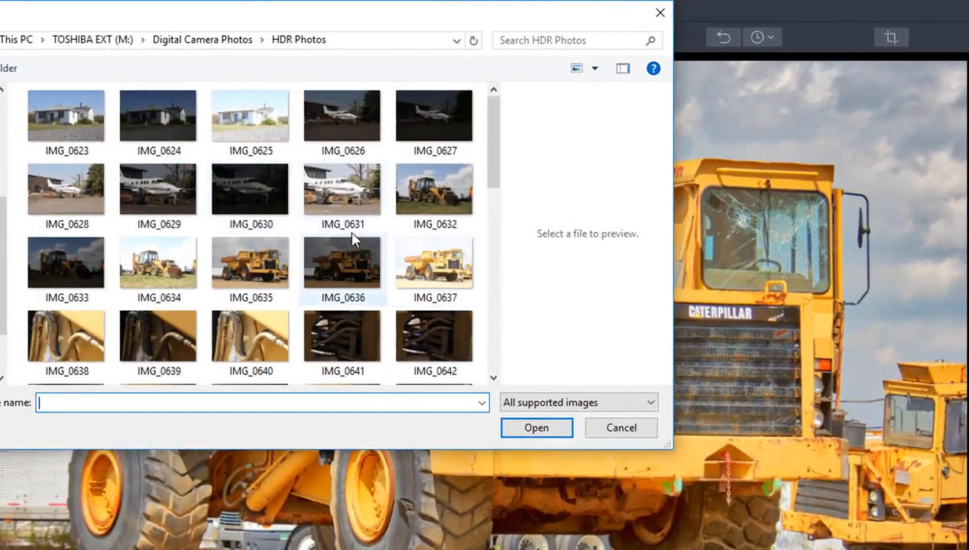
left_click(162, 188)
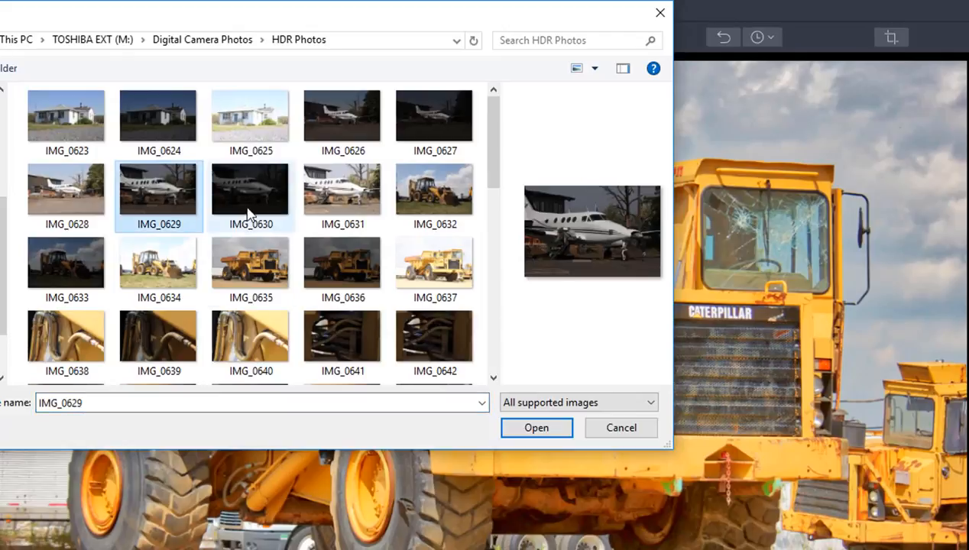
left_click(248, 200, "ctrl")
left_click(353, 188, "ctrl")
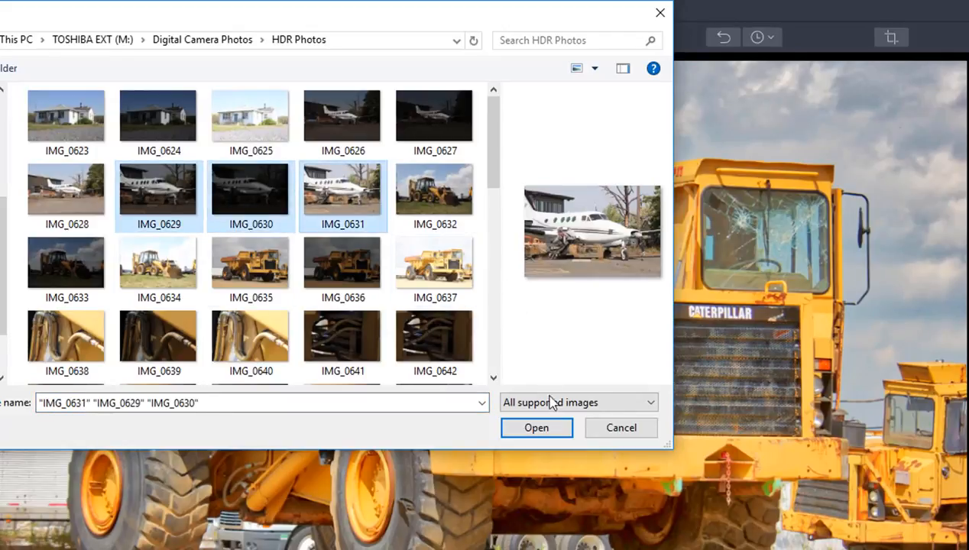
left_click(544, 430)
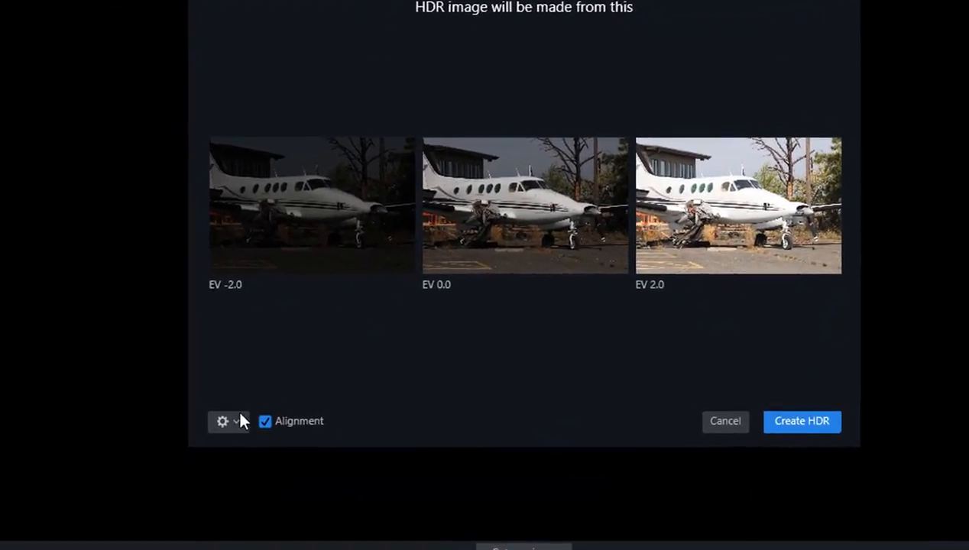
- Check the ghost reduction and chromatic aberration options, then create the airplane HDR image with Alignment enabled
left_click(233, 421)
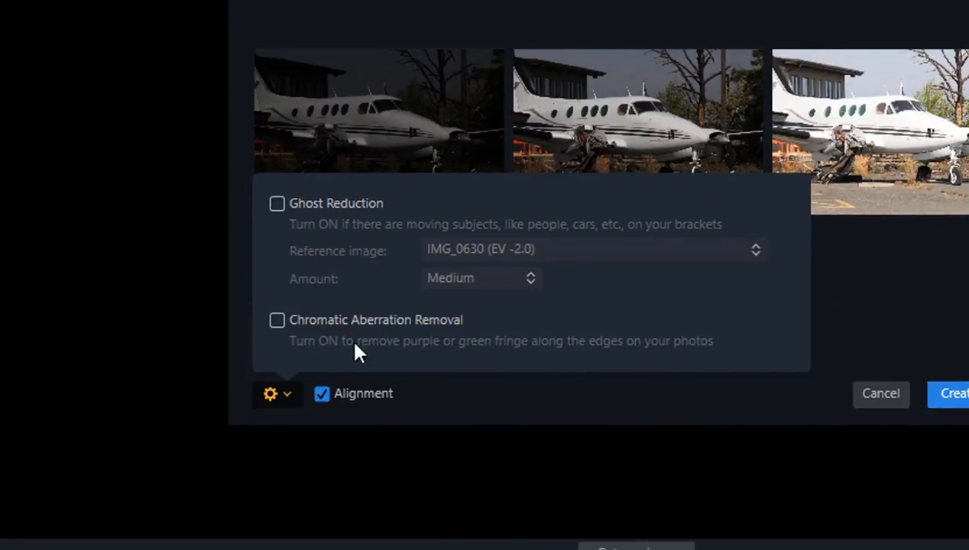
left_click(274, 393)
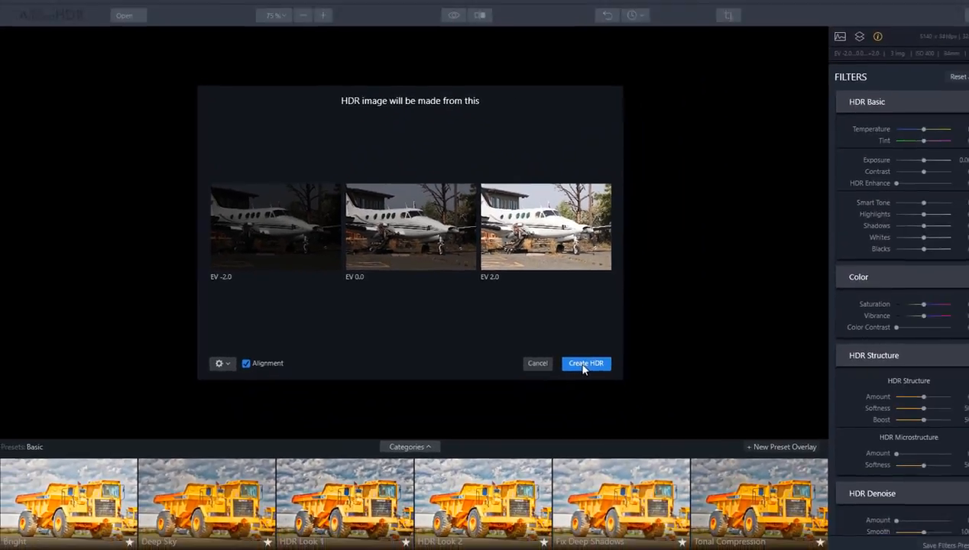
left_click(955, 394)
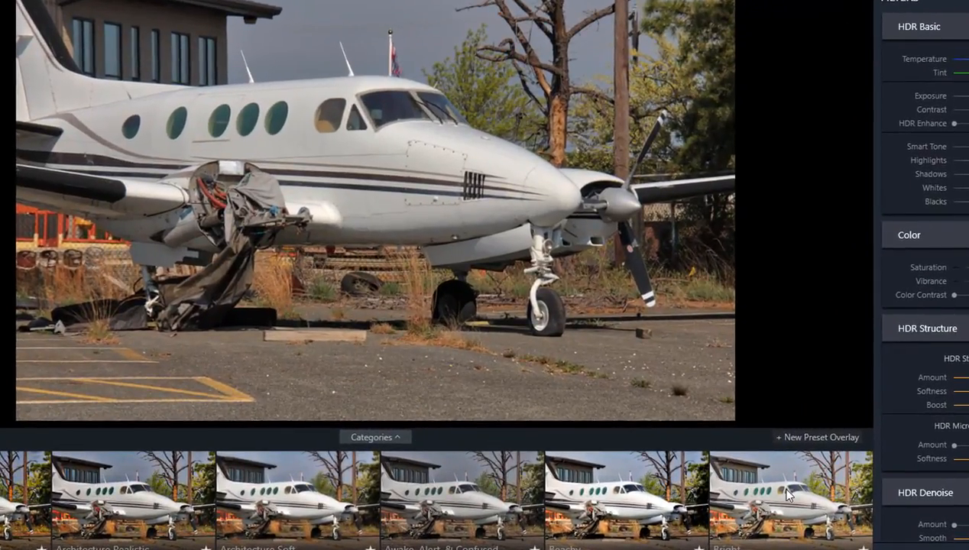
- Try the Awake, Alert, & Confused preset and the preset just before Architecture Realistic, then collapse the HDR Basic filter group
left_click(476, 502)
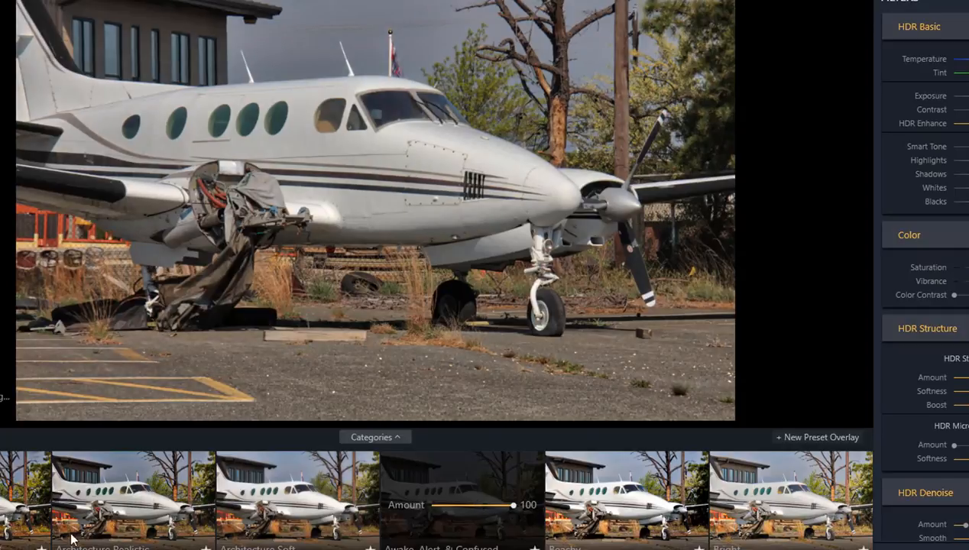
left_click(17, 497)
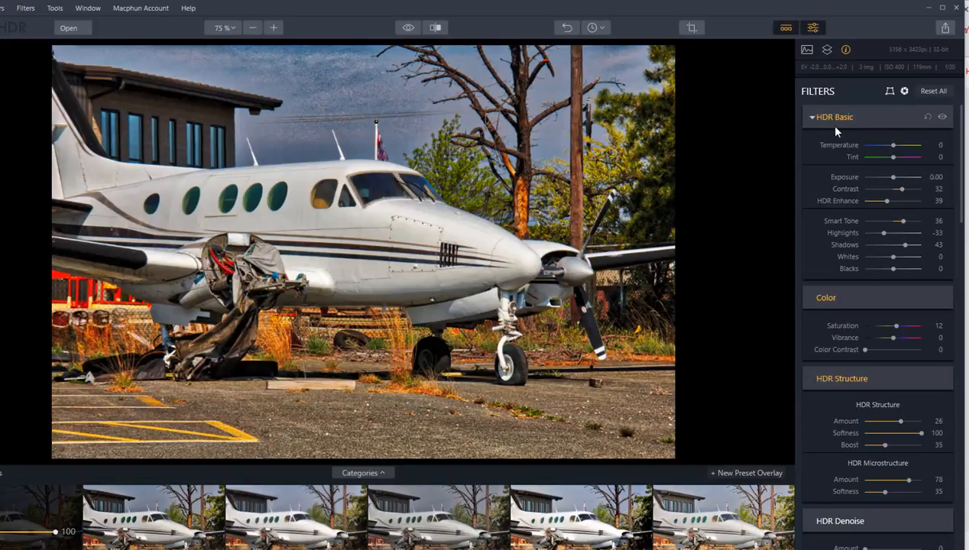
left_click(812, 119)
left_click(812, 119)
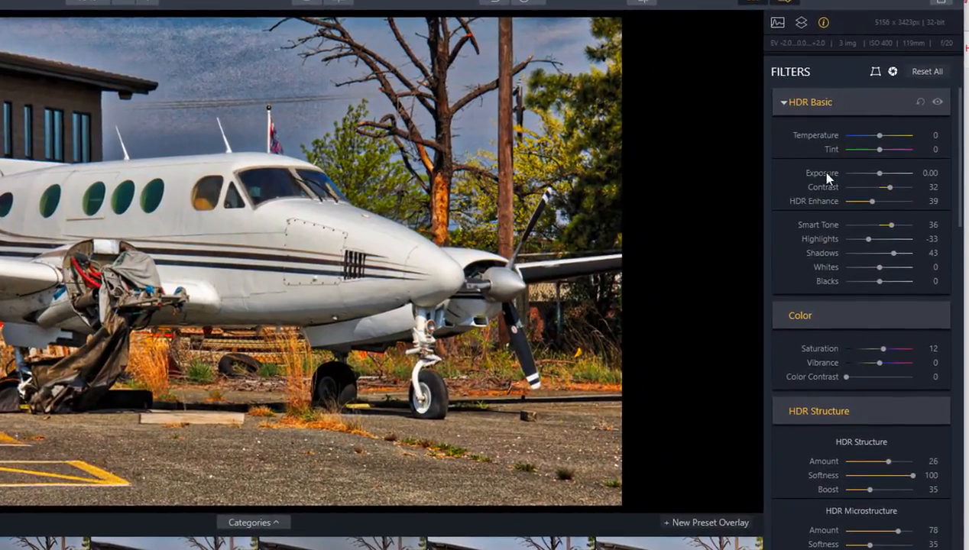
left_click(789, 102)
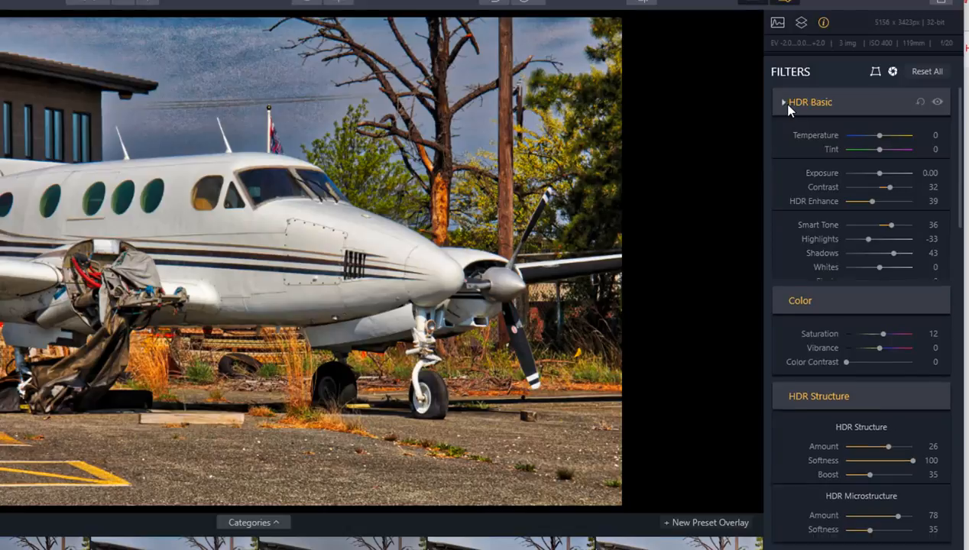
- Try a Vertical transform of -2 on the airplane image, then reset and close the Transform settings
left_click(875, 72)
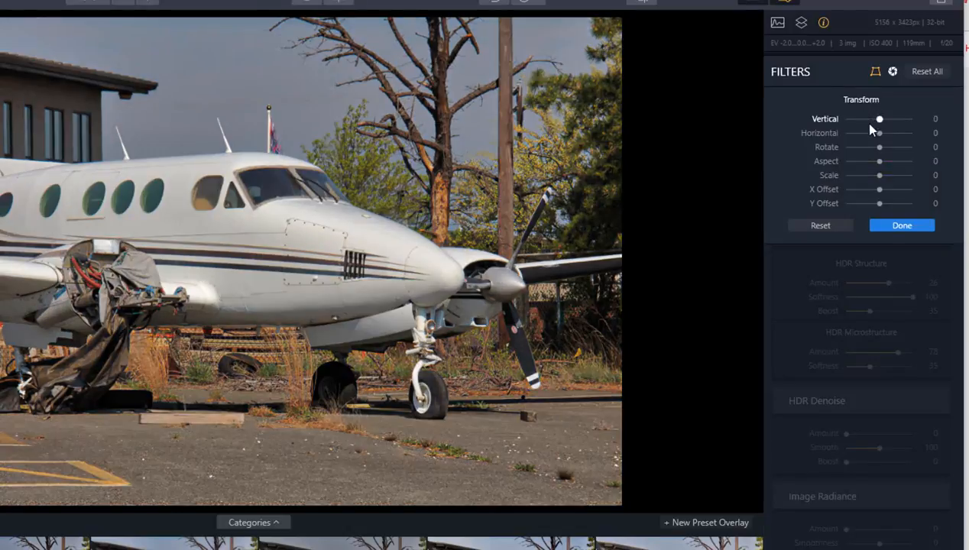
mouse_move(883, 121)
left_mouse_down()
mouse_move(870, 118)
mouse_move(878, 119)
left_mouse_up()
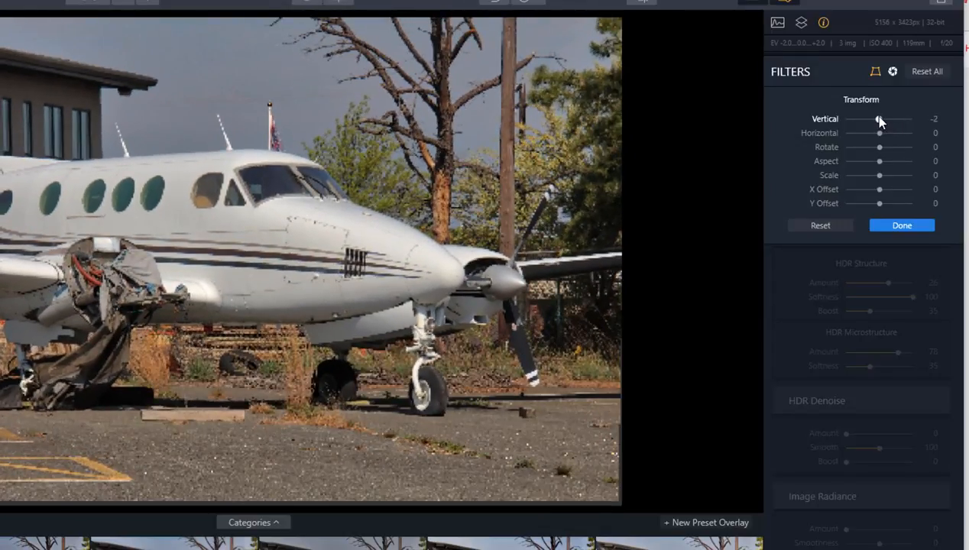
left_click(829, 223)
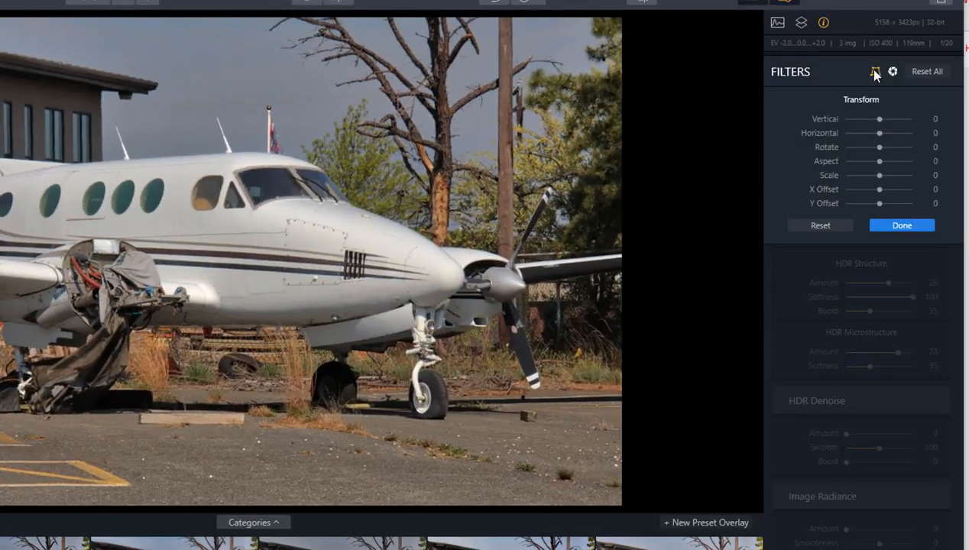
left_click(875, 72)
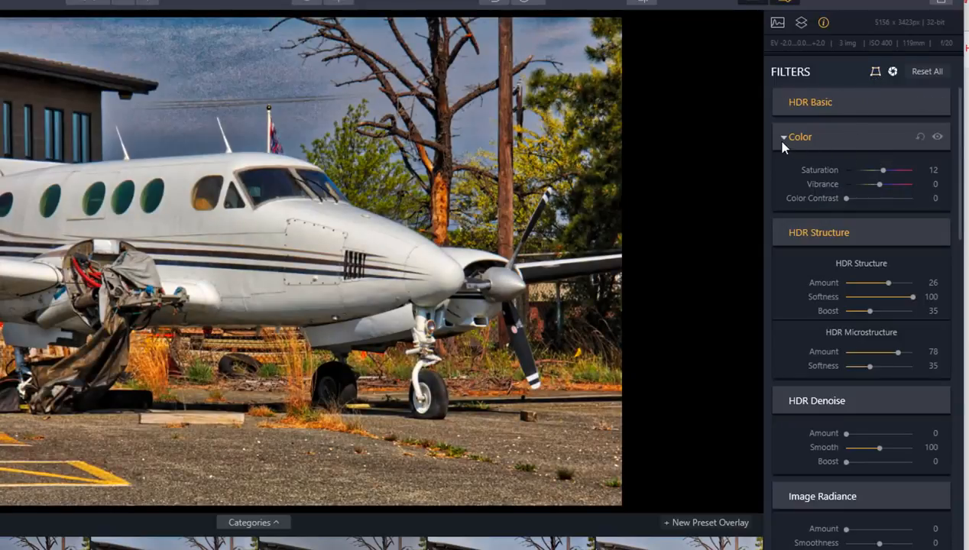
- Try a lens correction Distortion of 2 and test Devignette, then reset all filters
left_click(892, 71)
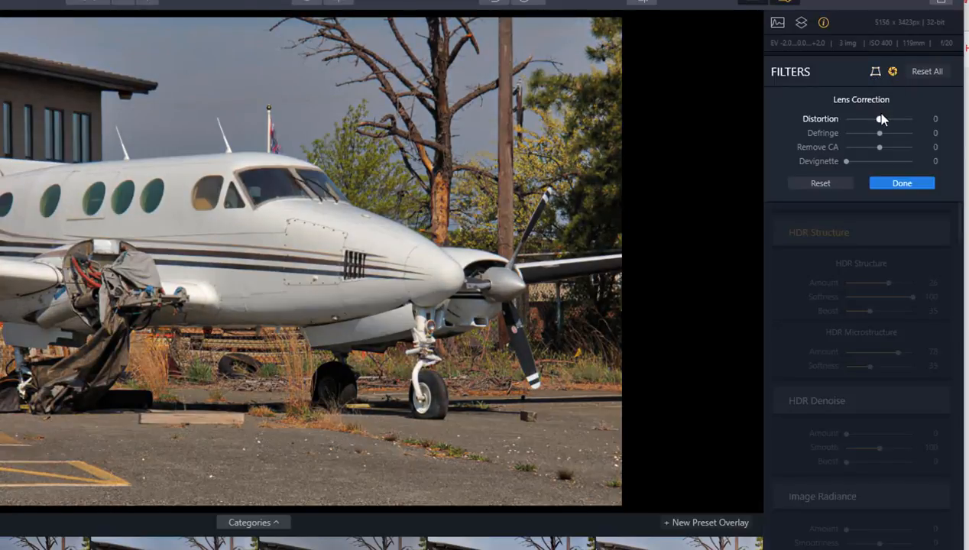
mouse_move(881, 119)
left_mouse_down()
mouse_move(904, 120)
mouse_move(865, 118)
mouse_move(880, 120)
left_mouse_up()
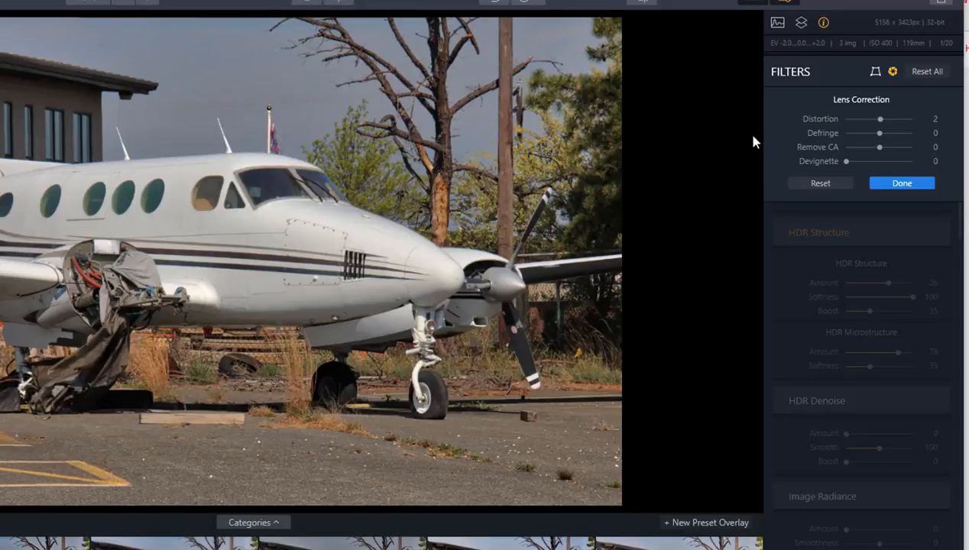
left_click_drag(846, 161, 815, 158)
left_click(925, 71)
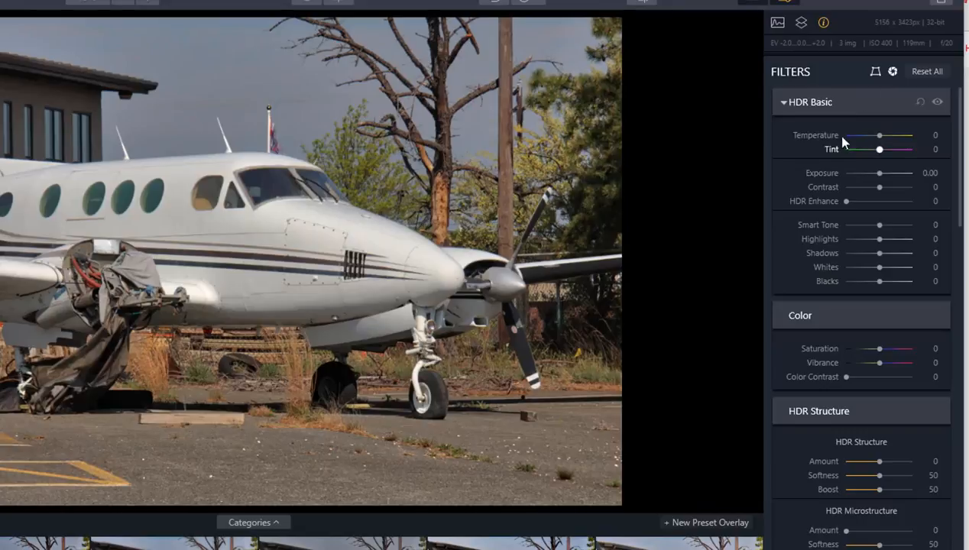
- Collapse the HDR Basic and Color filter groups and try a higher HDR Structure amount
left_click(782, 102)
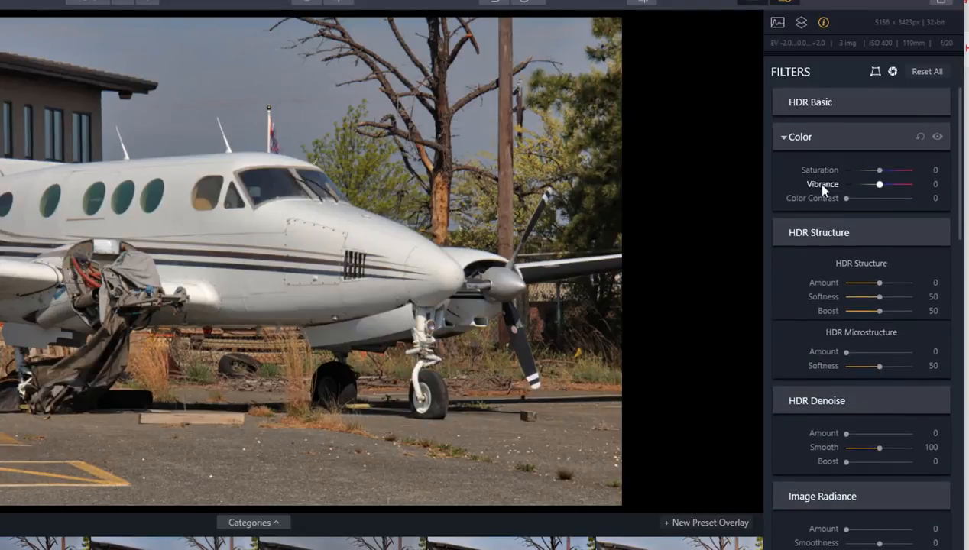
left_click(784, 138)
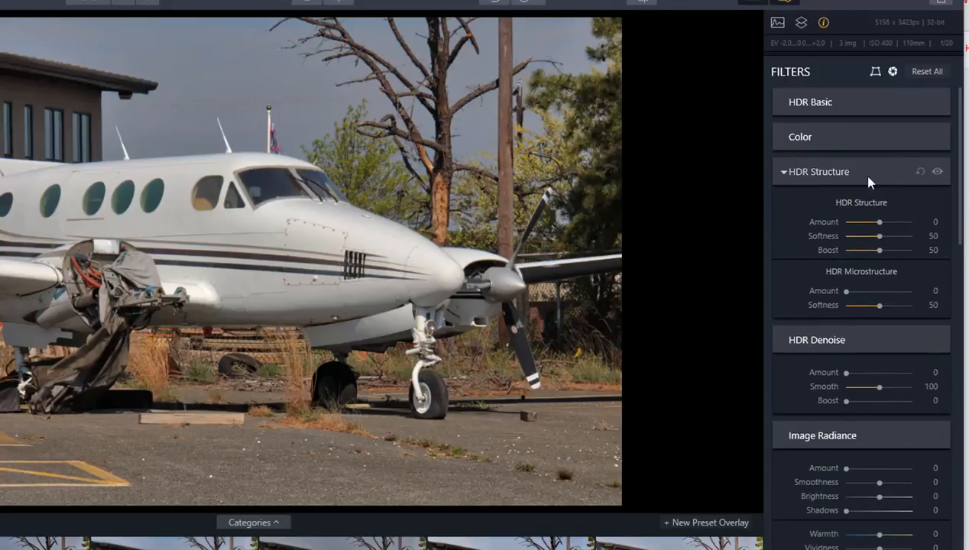
left_click_drag(886, 221, 895, 222)
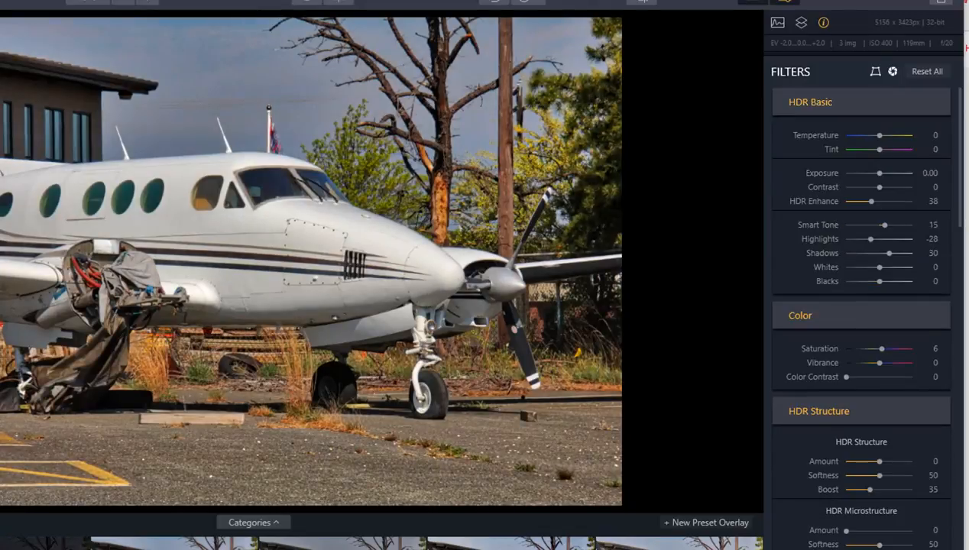
- Set the HDR Basic Contrast to 29 and collapse the HDR Basic group
left_click_drag(880, 188, 889, 190)
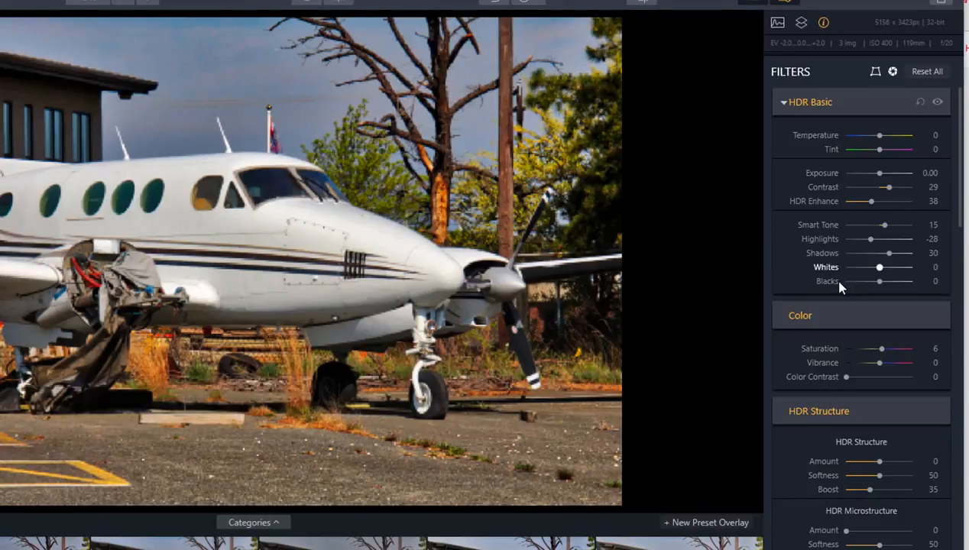
mouse_move(878, 267)
left_mouse_down()
mouse_move(893, 269)
mouse_move(871, 267)
mouse_move(887, 281)
left_mouse_up()
left_click(783, 104)
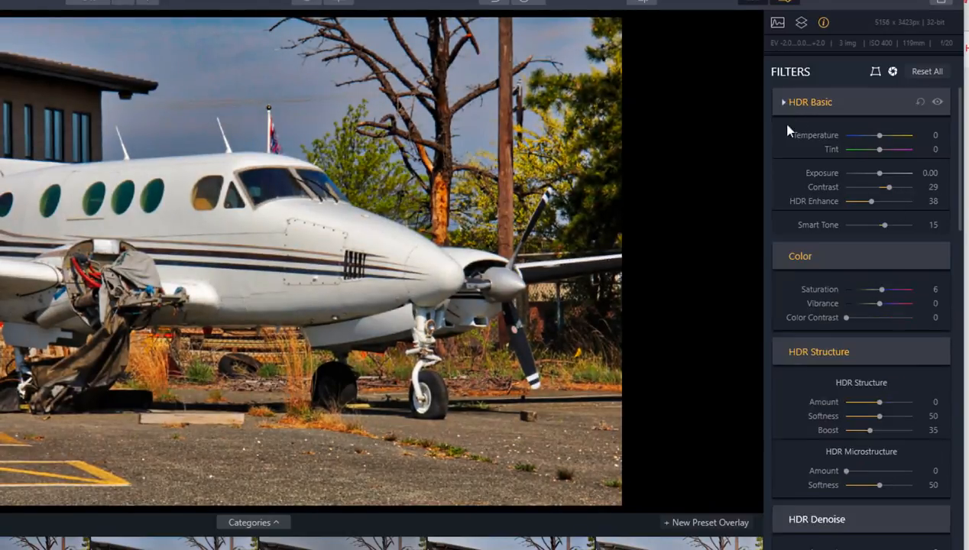
- Set the HDR Denoise Amount to 46, keeping the Color, HDR Structure and HDR Denoise groups collapsed
left_click(790, 142)
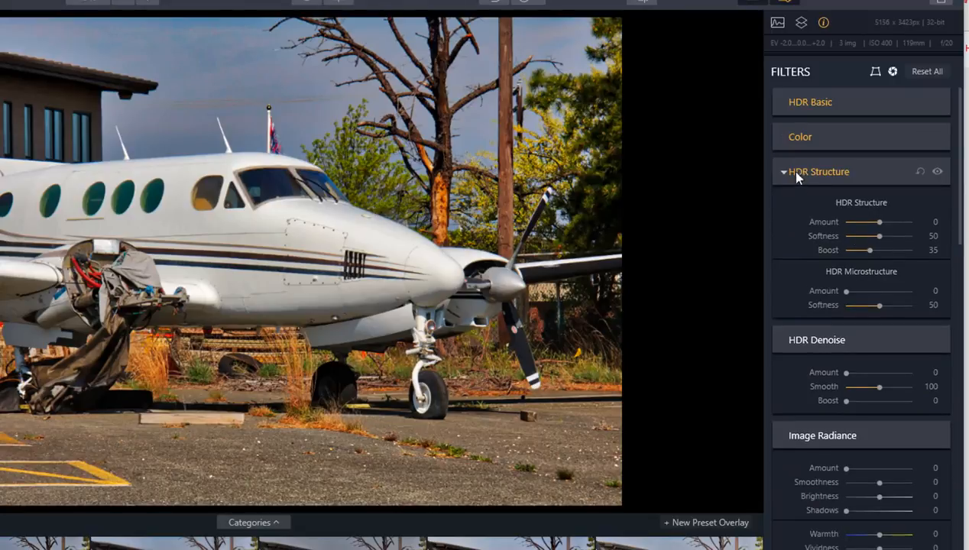
left_click(795, 172)
left_click_drag(846, 239, 875, 240)
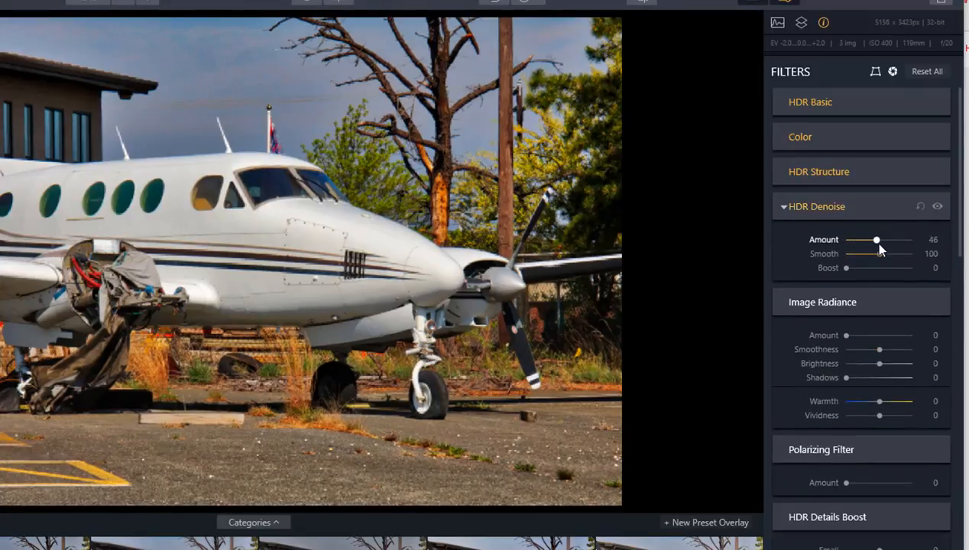
left_click(784, 207)
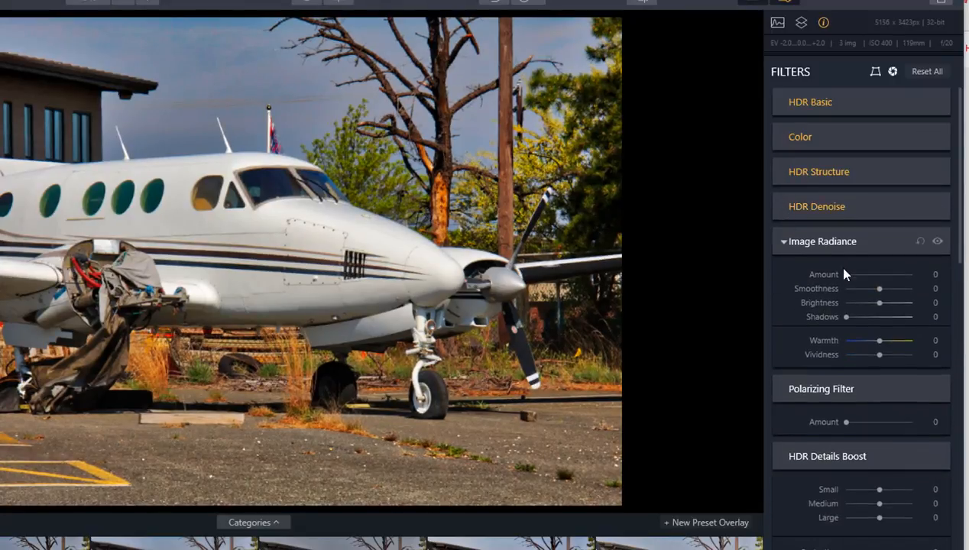
- Raise the Image Radiance and Polarizing Filter amounts, collapsing each group once adjusted
left_click_drag(856, 276, 877, 276)
left_click(784, 242)
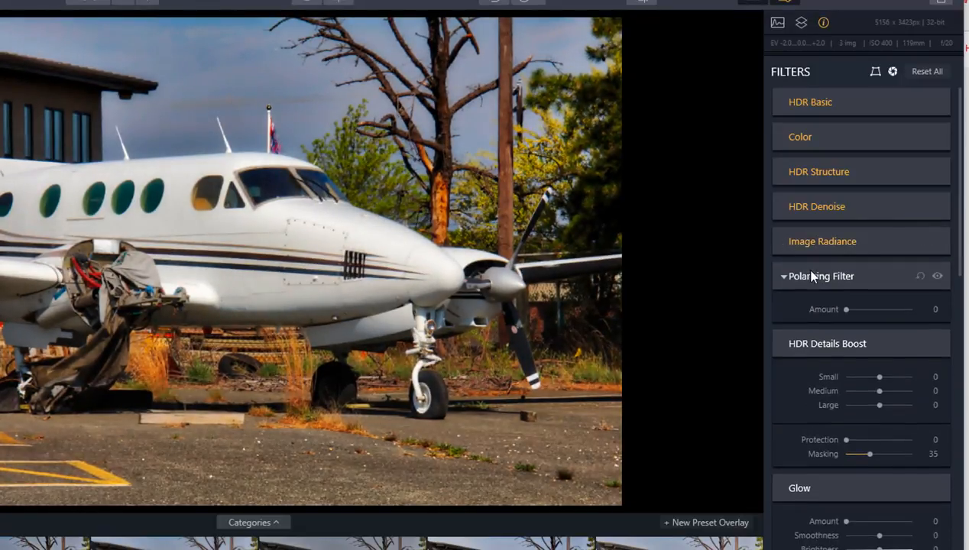
left_click_drag(846, 309, 864, 309)
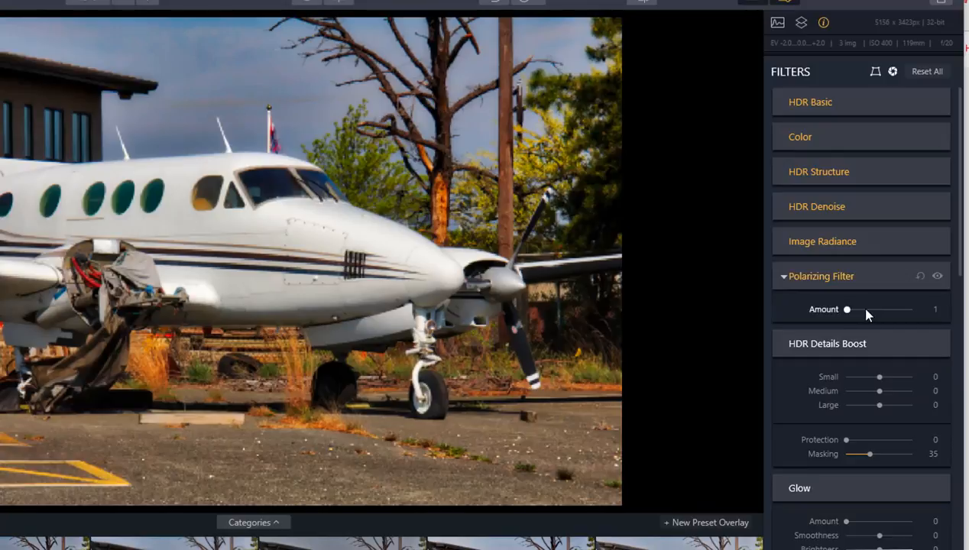
left_click(778, 280)
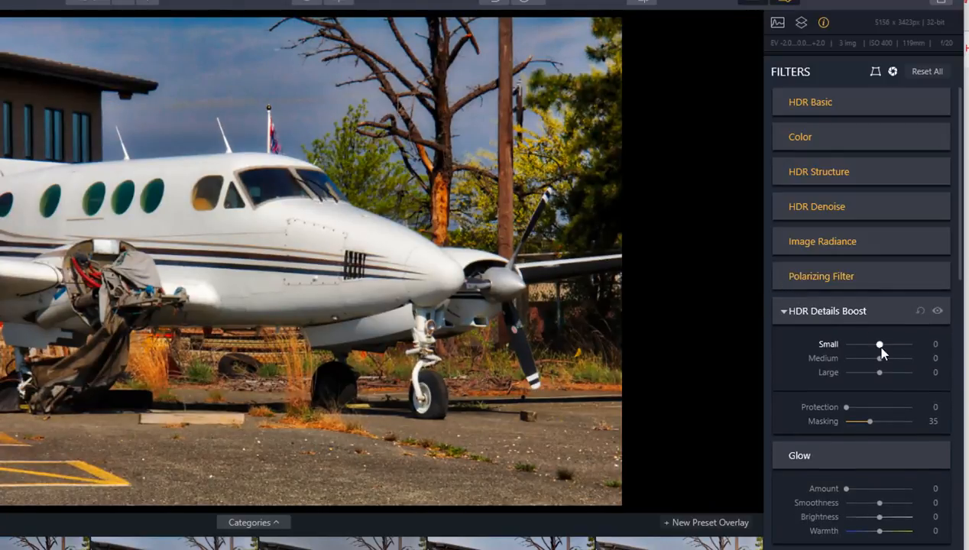
- Set the HDR Details Boost to Small -27 and Medium 49, and collapse the HDR Details Boost and Glow groups
mouse_move(880, 359)
left_mouse_down()
mouse_move(896, 359)
mouse_move(872, 345)
left_mouse_up()
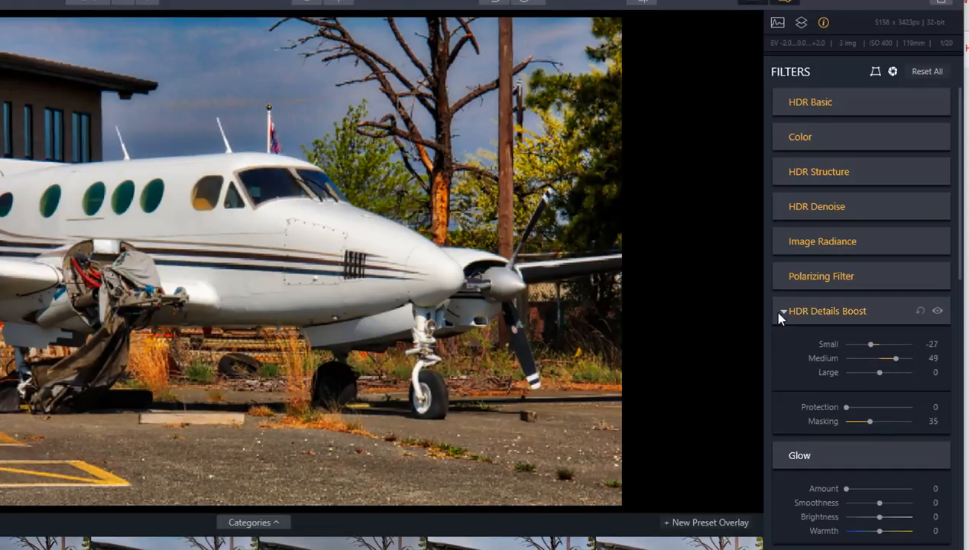
mouse_move(870, 421)
left_mouse_down()
mouse_move(850, 424)
mouse_move(863, 427)
mouse_move(870, 406)
left_mouse_up()
left_click(789, 313)
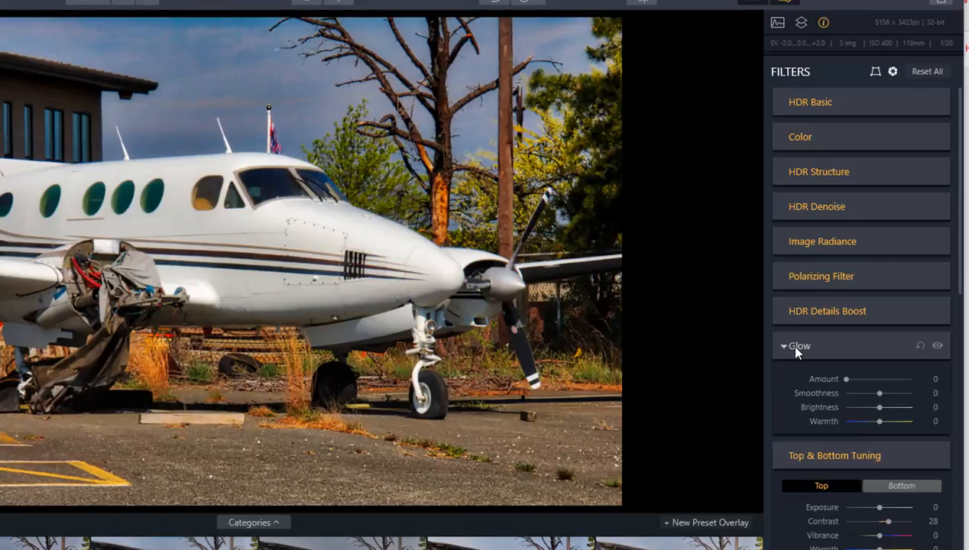
left_click(790, 346)
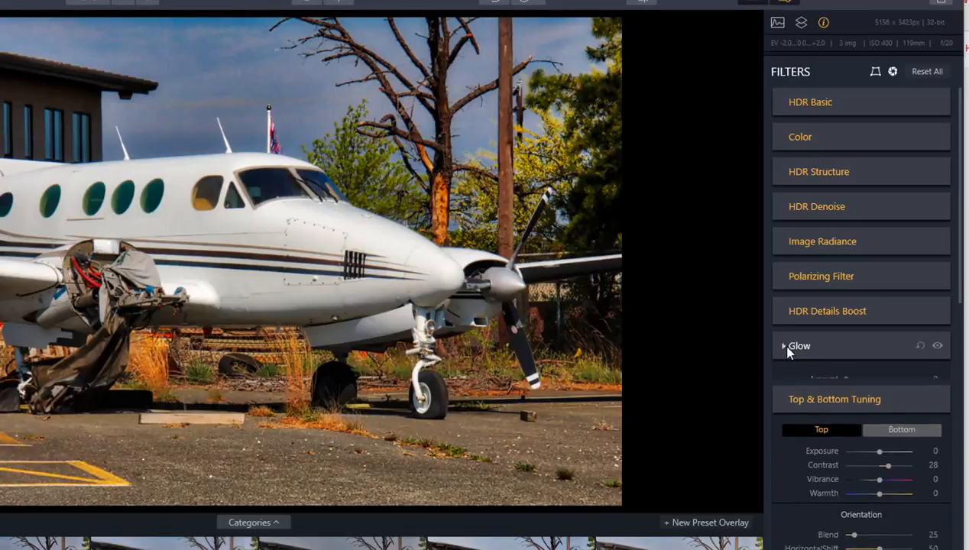
- Set Top & Bottom Tuning to top Exposure 11, Contrast 13, Blend 1 and HorizontalShift 46, and collapse the group
scroll(798, 379, "down", 1)
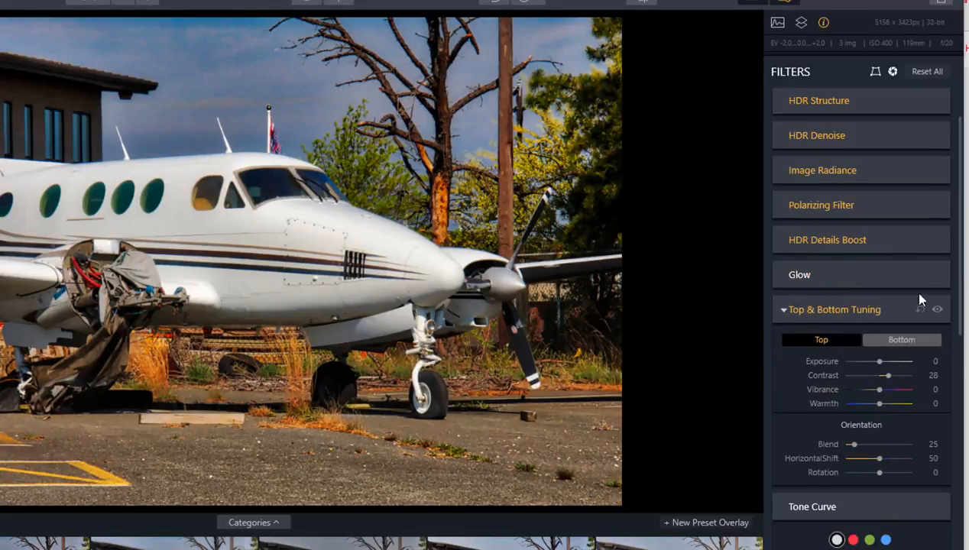
left_click_drag(881, 362, 875, 388)
scroll(859, 403, "down", 2)
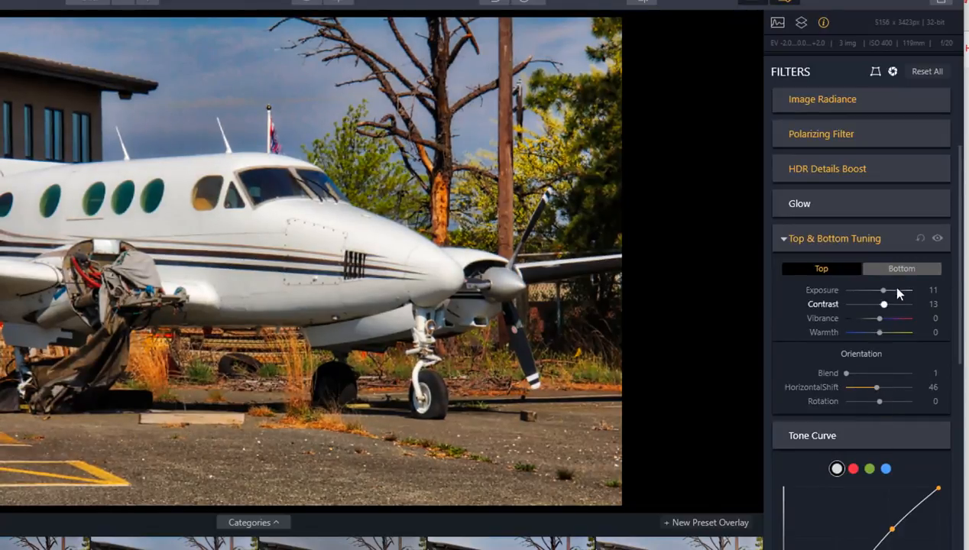
left_click(896, 269)
mouse_move(880, 290)
left_mouse_down()
mouse_move(891, 290)
mouse_move(880, 290)
left_mouse_up()
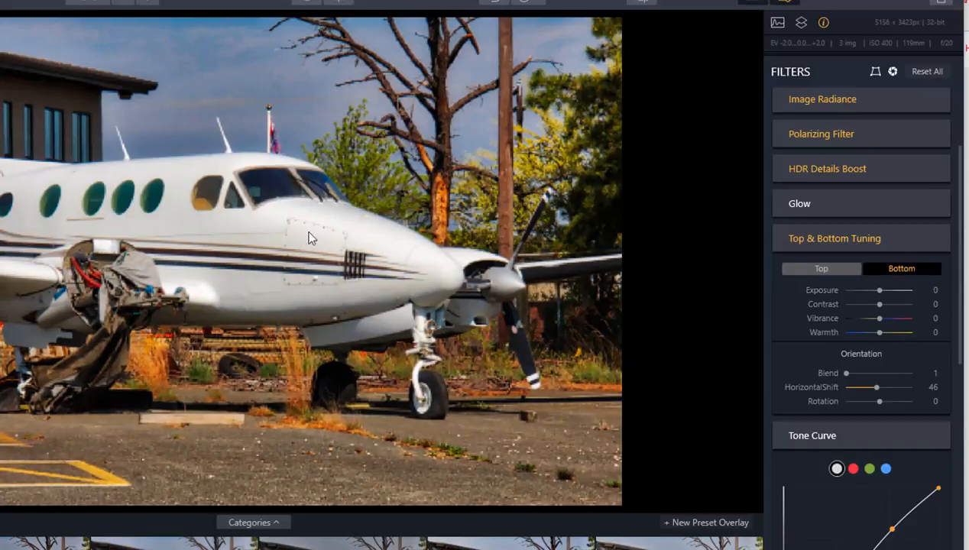
left_click(785, 240)
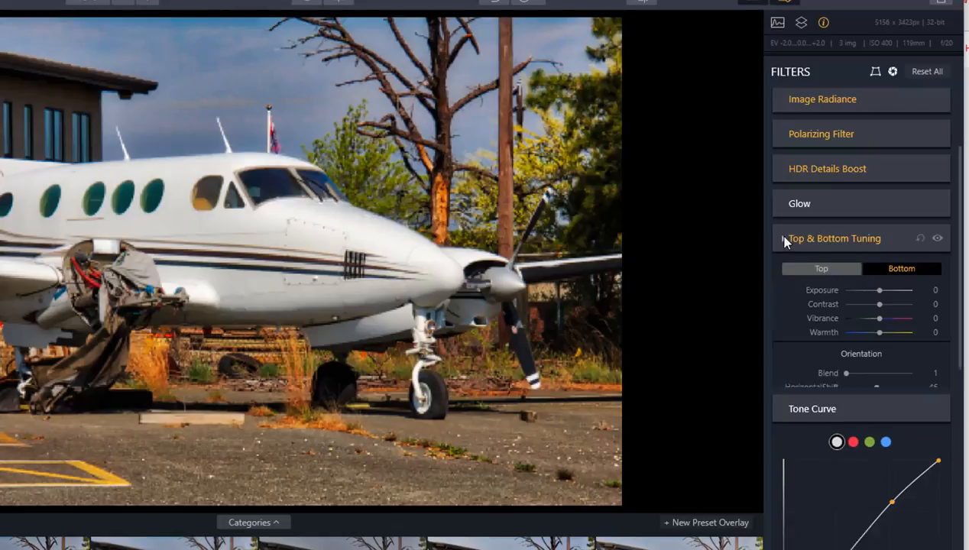
- Shape the overall tone curve with added points and raise the middle of the red channel curve
left_click_drag(857, 405, 900, 368)
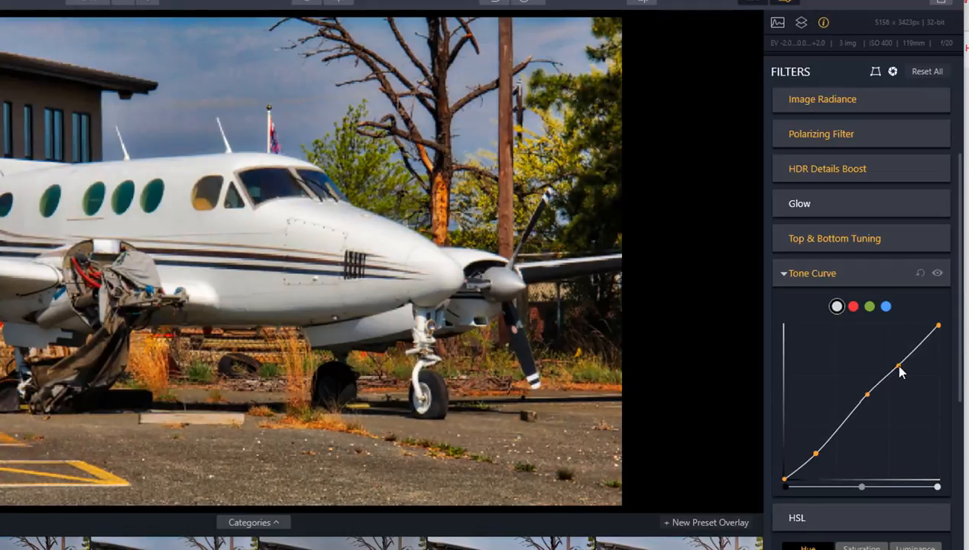
left_click(852, 306)
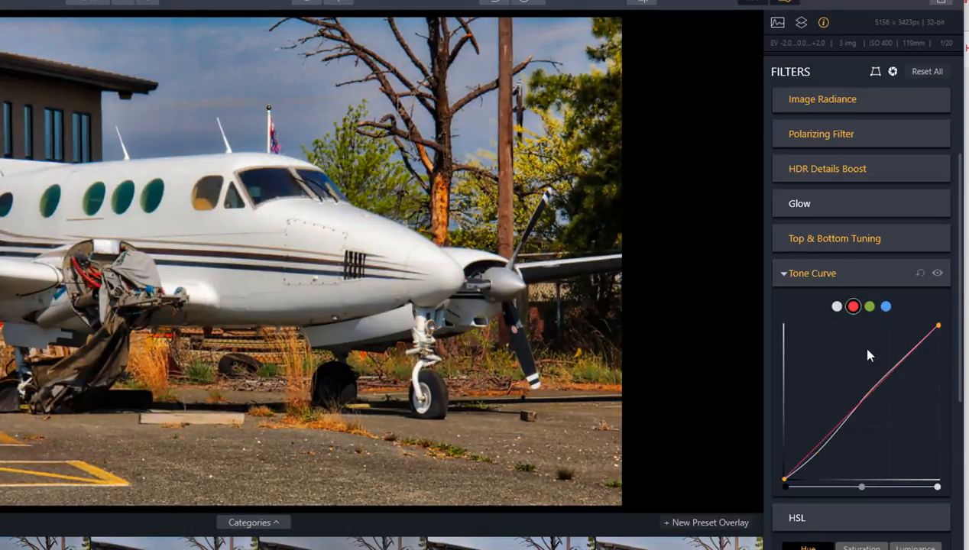
mouse_move(871, 391)
left_mouse_down()
mouse_move(882, 403)
mouse_move(871, 388)
left_mouse_up()
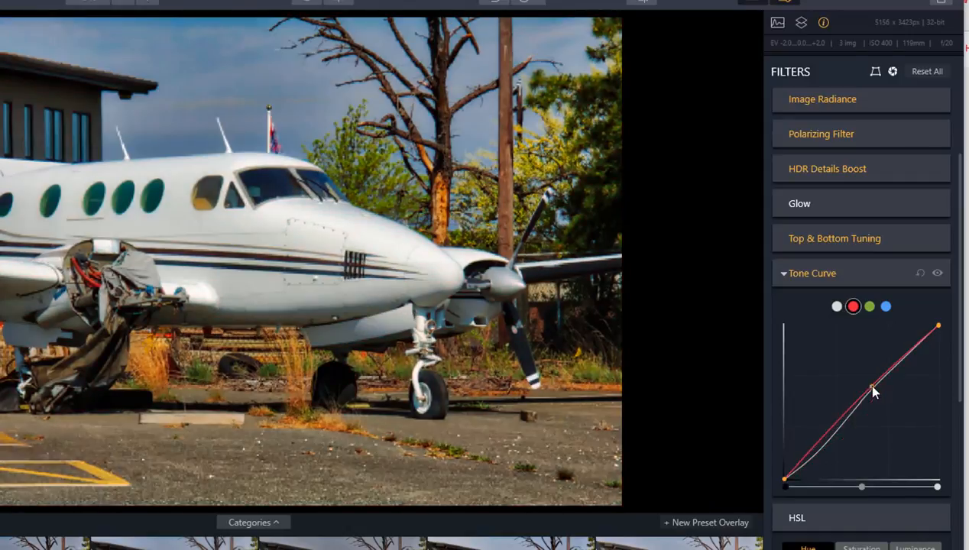
- Lighten parts of the airplane's fuselage with the Dodge & Burn brush at size 100 and 50% strength
scroll(863, 391, "down", 2)
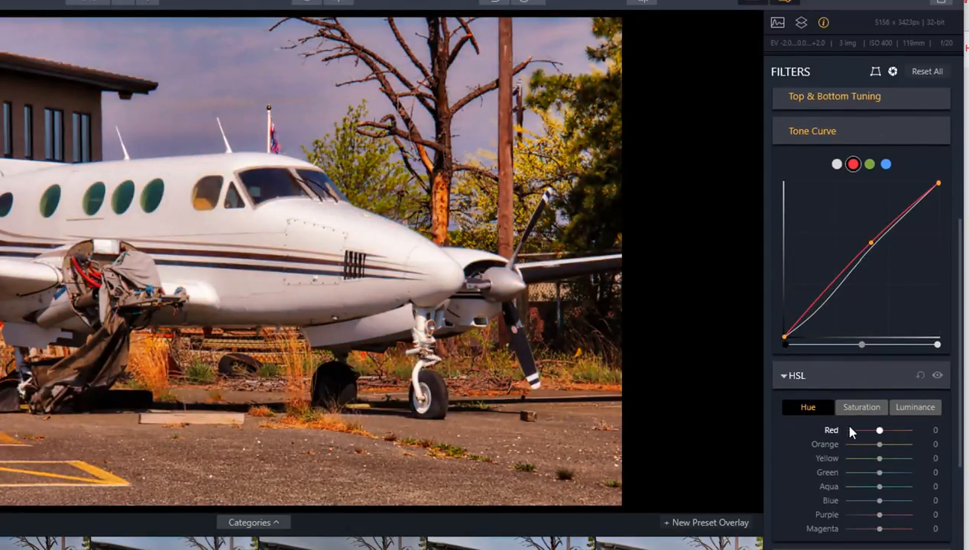
scroll(850, 432, "down", 10)
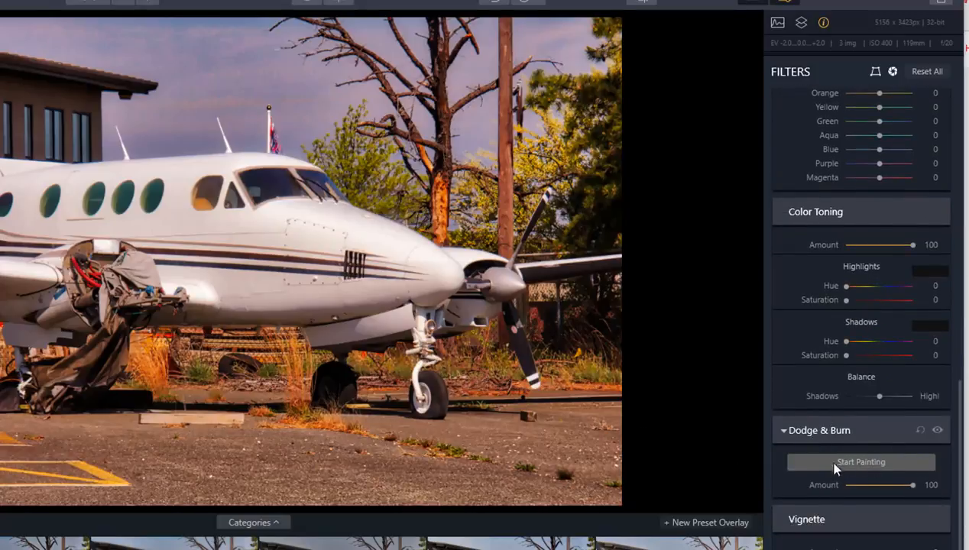
left_click(857, 468)
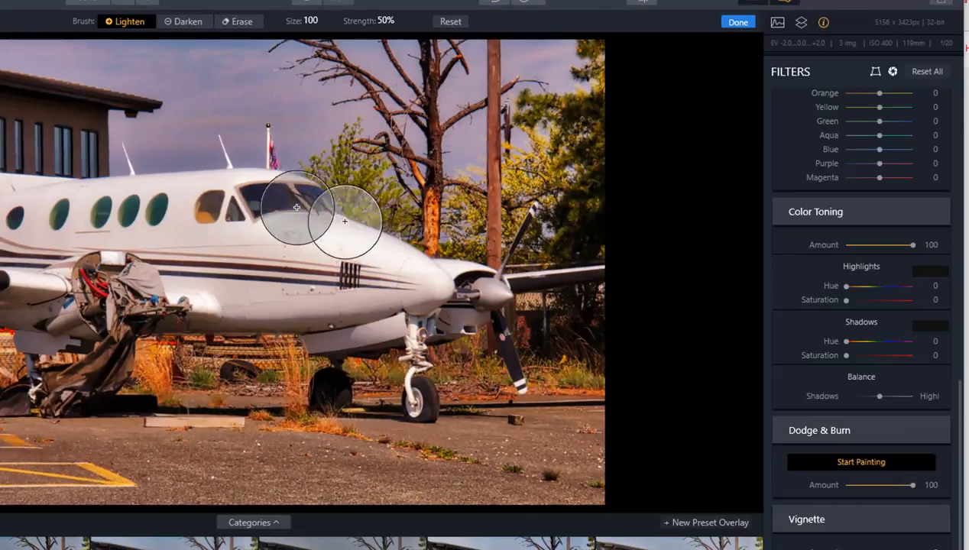
mouse_move(321, 259)
left_mouse_down()
mouse_move(261, 244)
mouse_move(230, 290)
mouse_move(35, 182)
mouse_move(126, 211)
left_mouse_up()
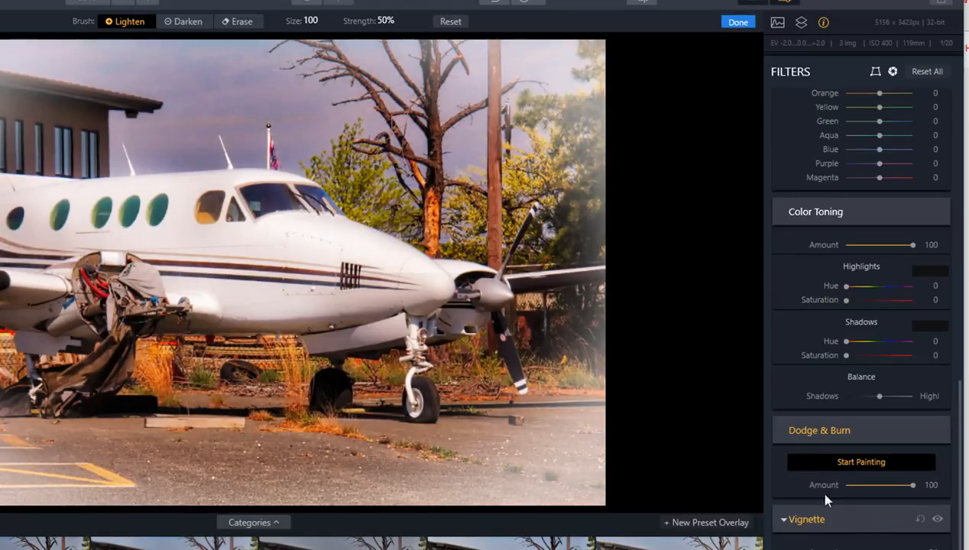
- Collapse the Dodge & Burn and Vignette groups and finish the brush painting
left_click(783, 431)
left_click(785, 521)
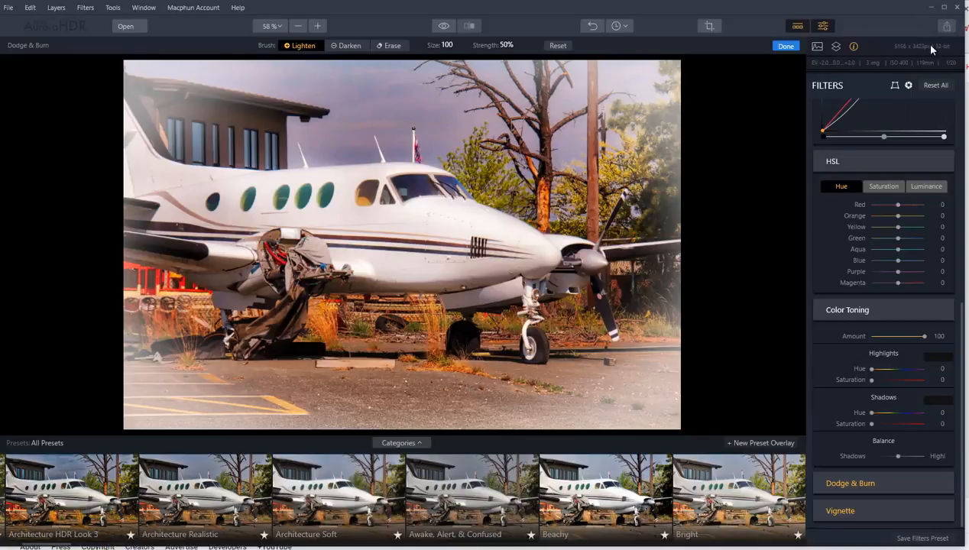
left_click(785, 46)
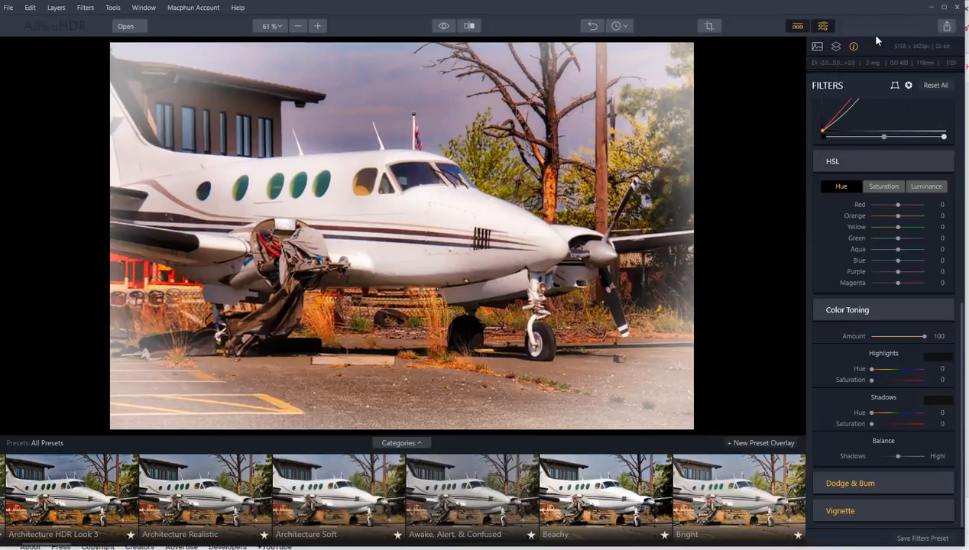
- Examine the image export and sharing options, and the available editing, masking, account and file commands
left_click(946, 26)
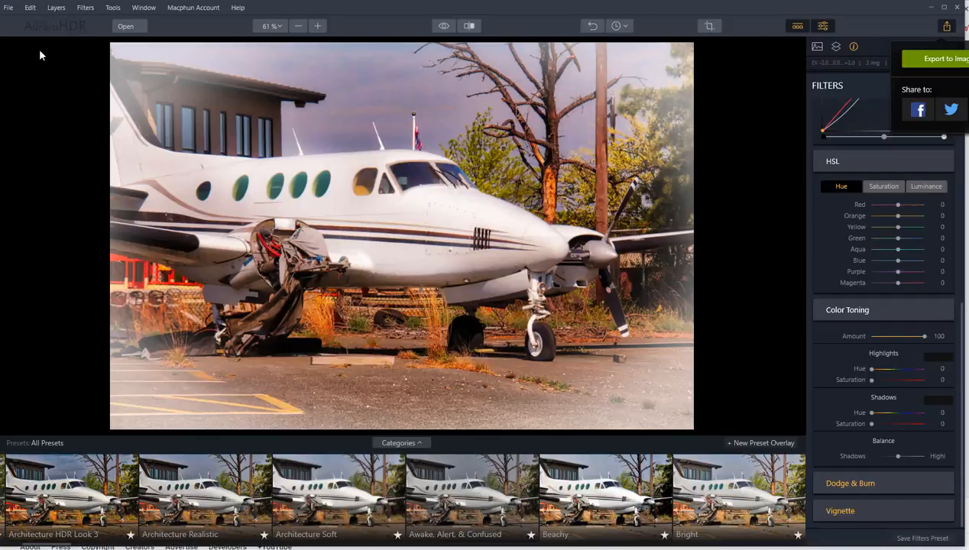
left_click(17, 8)
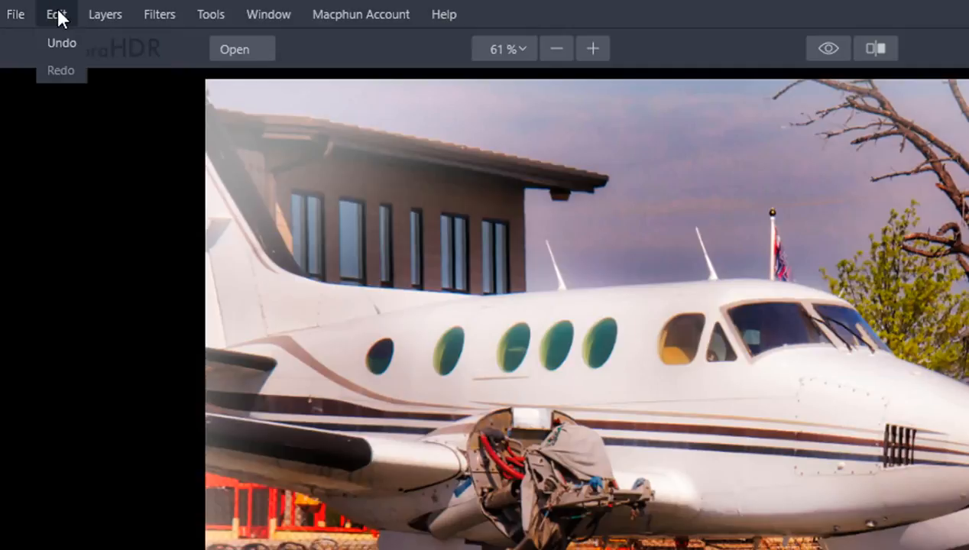
mouse_move(92, 13)
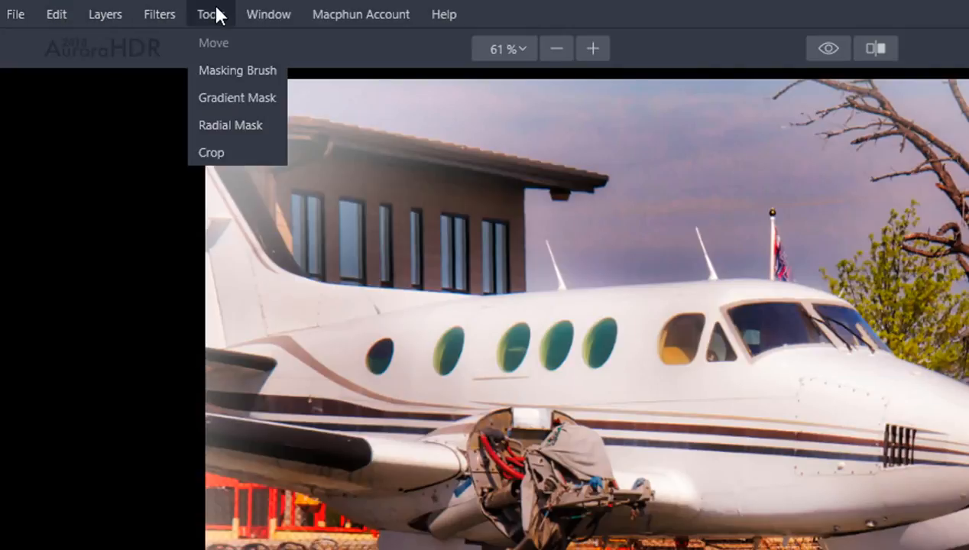
mouse_move(265, 17)
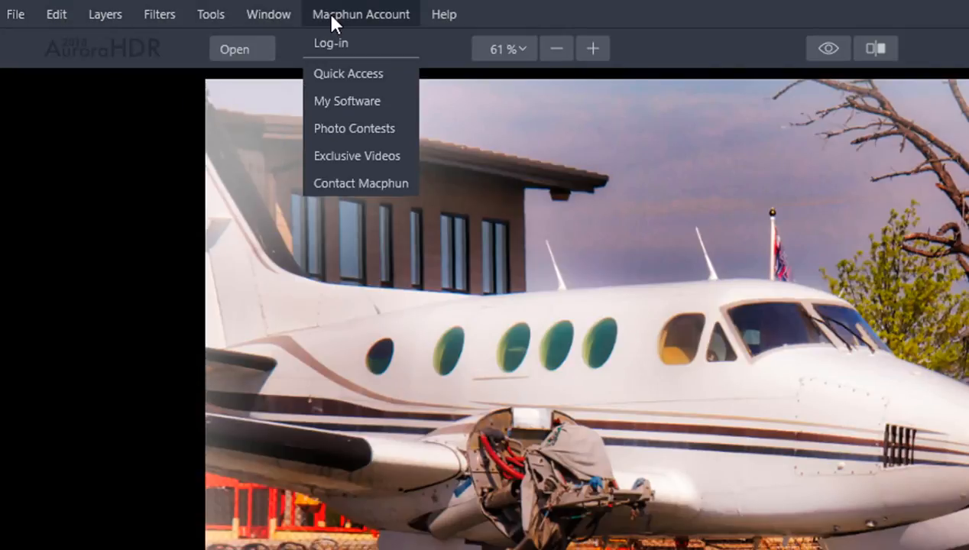
mouse_move(326, 9)
mouse_move(14, 15)
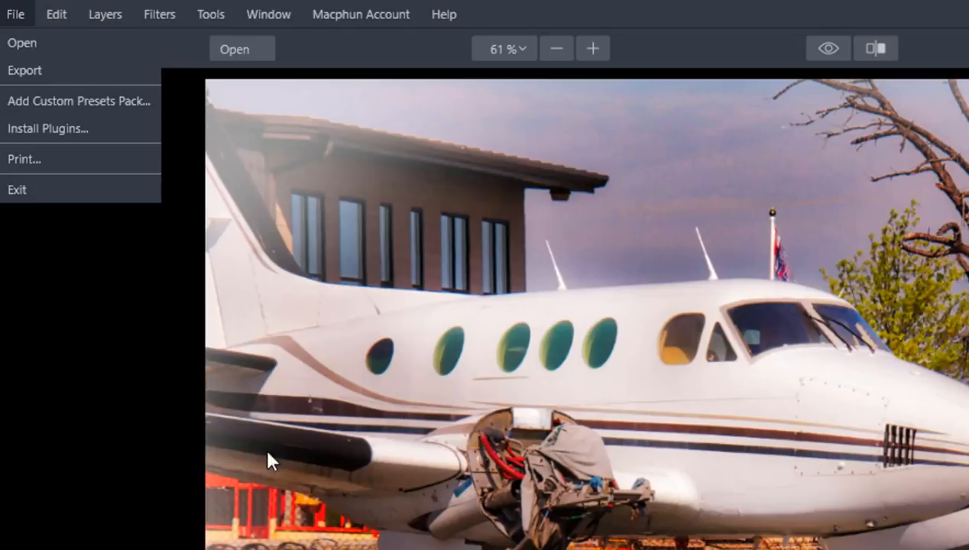
left_click(207, 382)
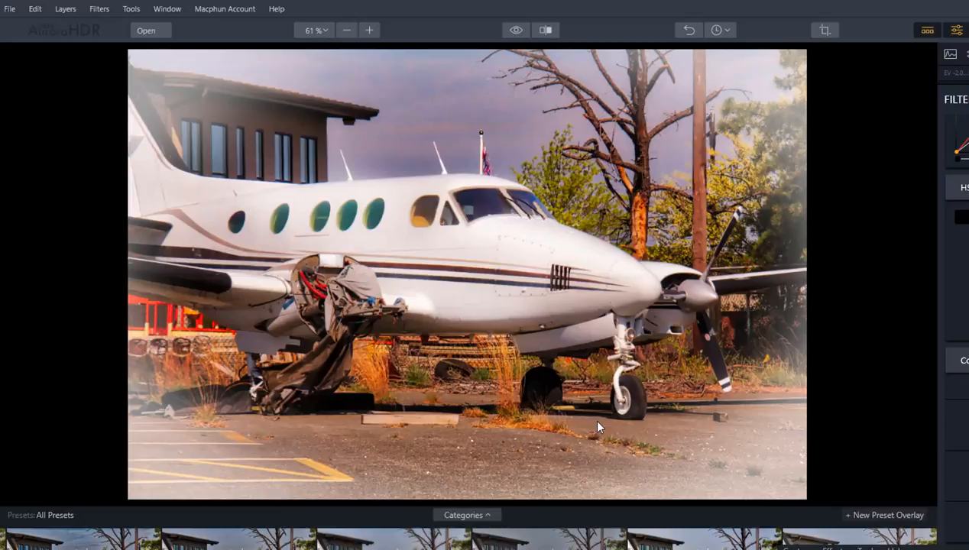